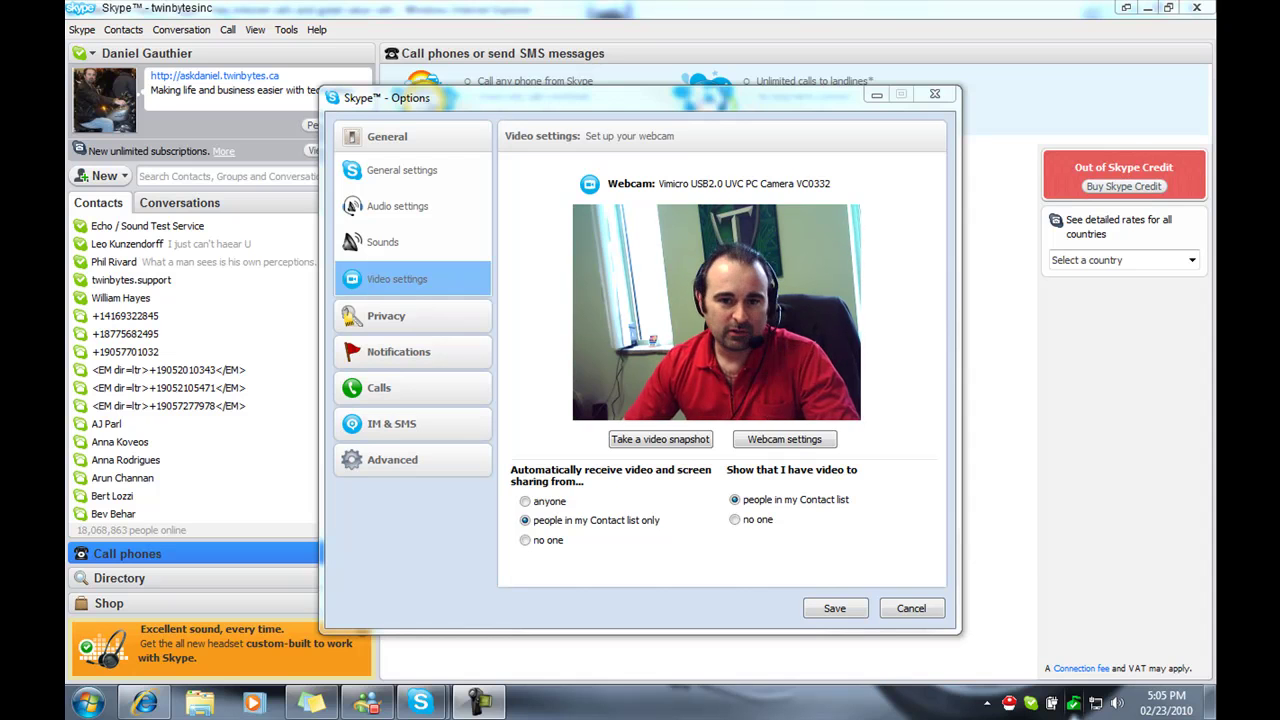
- Close the Skype options without saving, minimize Skype, and load skype.com in the web browser
{"action": "left_click", "coordinate": [910, 607]}
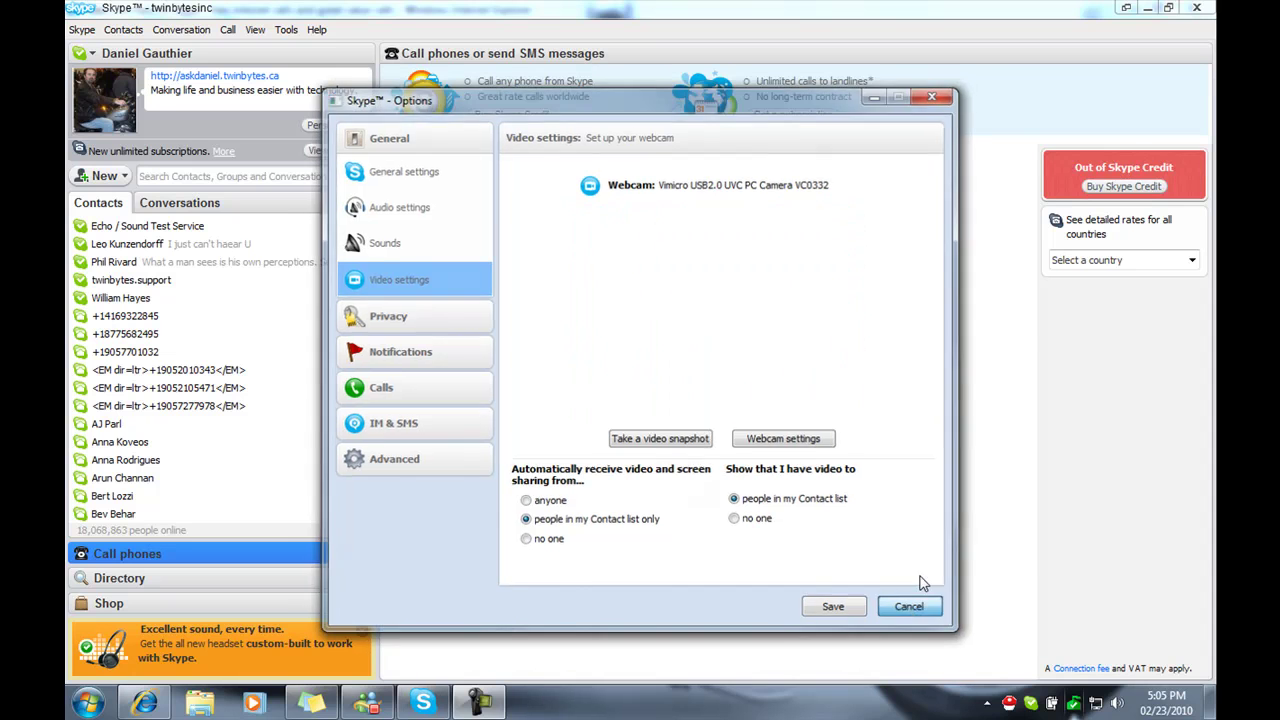
{"action": "left_click", "coordinate": [1147, 10]}
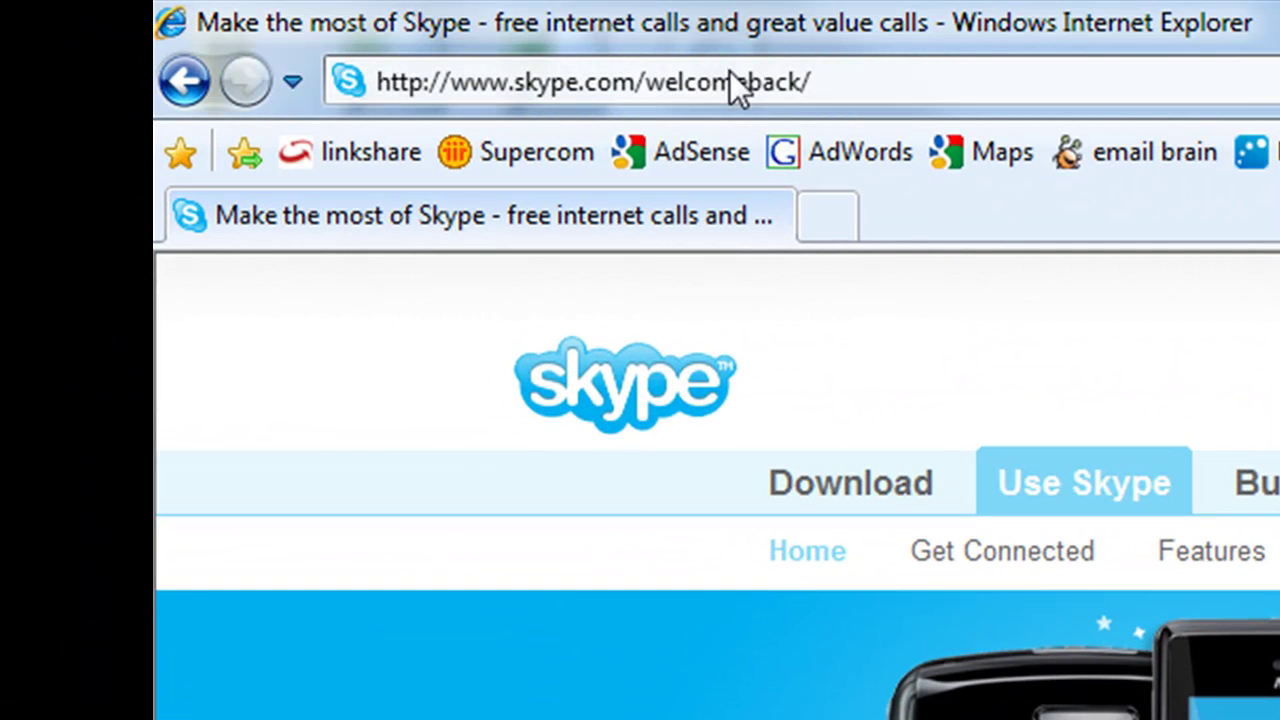
{"action": "left_click", "coordinate": [643, 84]}
{"action": "type", "text": "skyp"}
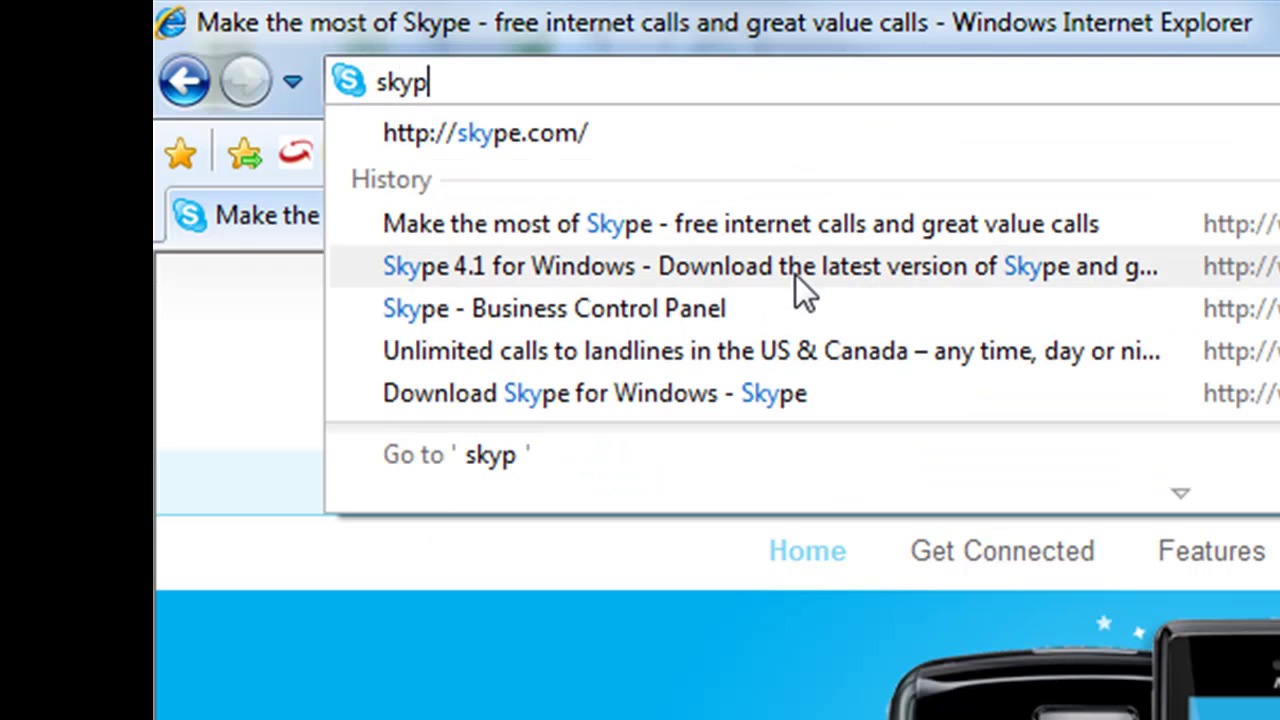
{"action": "type", "text": "e.com"}
{"action": "key", "text": "Return"}
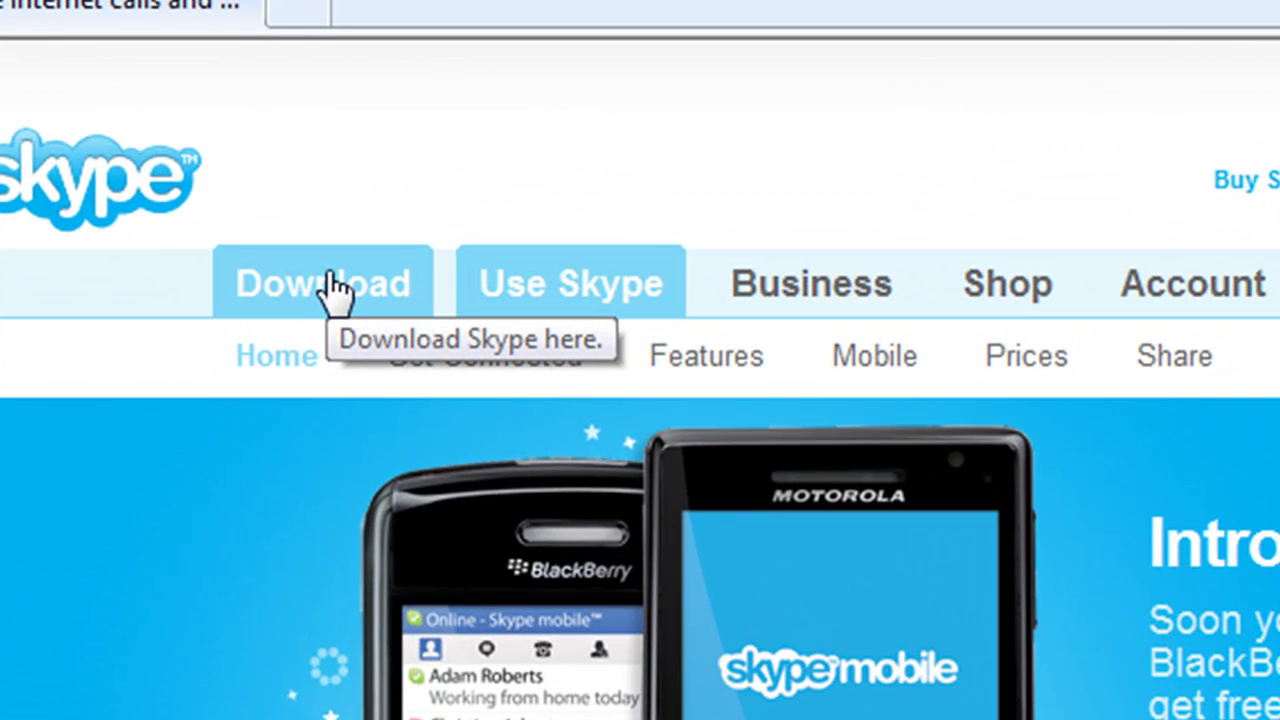
- Open the Skype download page and start downloading Skype 4.1 for Windows
{"action": "left_click", "coordinate": [331, 280]}
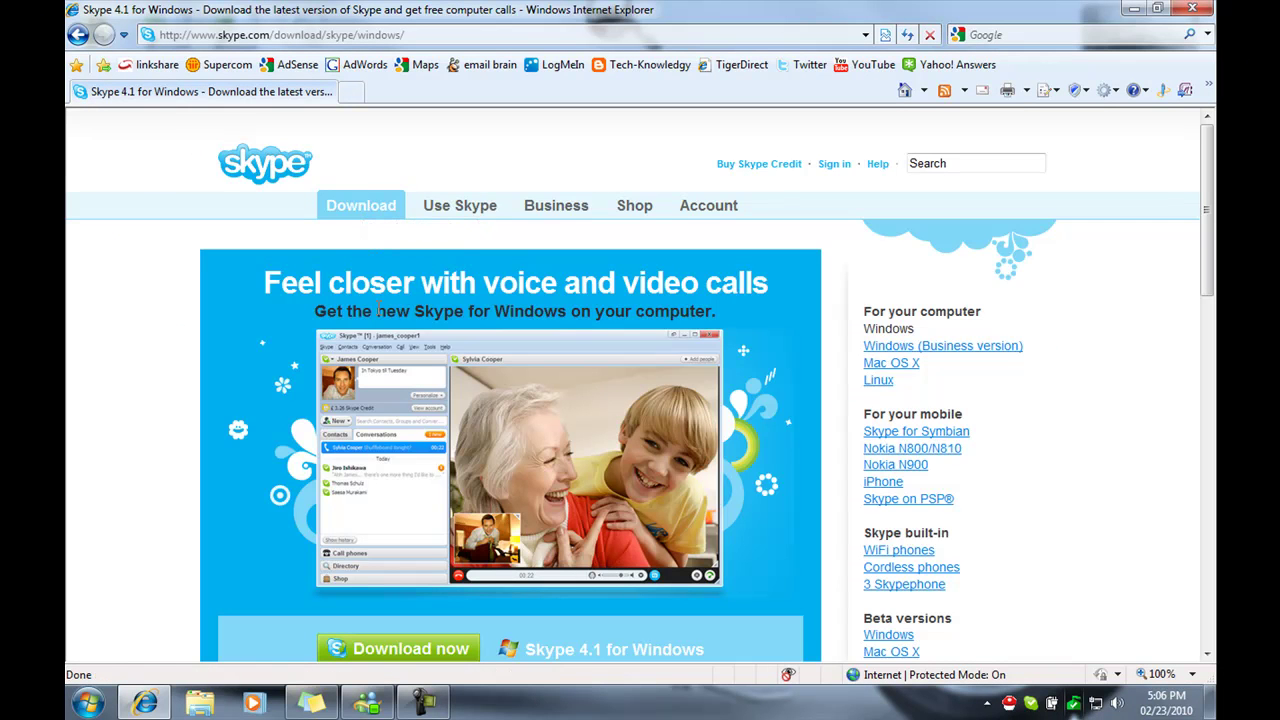
{"action": "scroll", "coordinate": [378, 335], "scroll_direction": "down", "scroll_amount": 1}
{"action": "scroll", "coordinate": [379, 337], "scroll_direction": "down", "scroll_amount": 1}
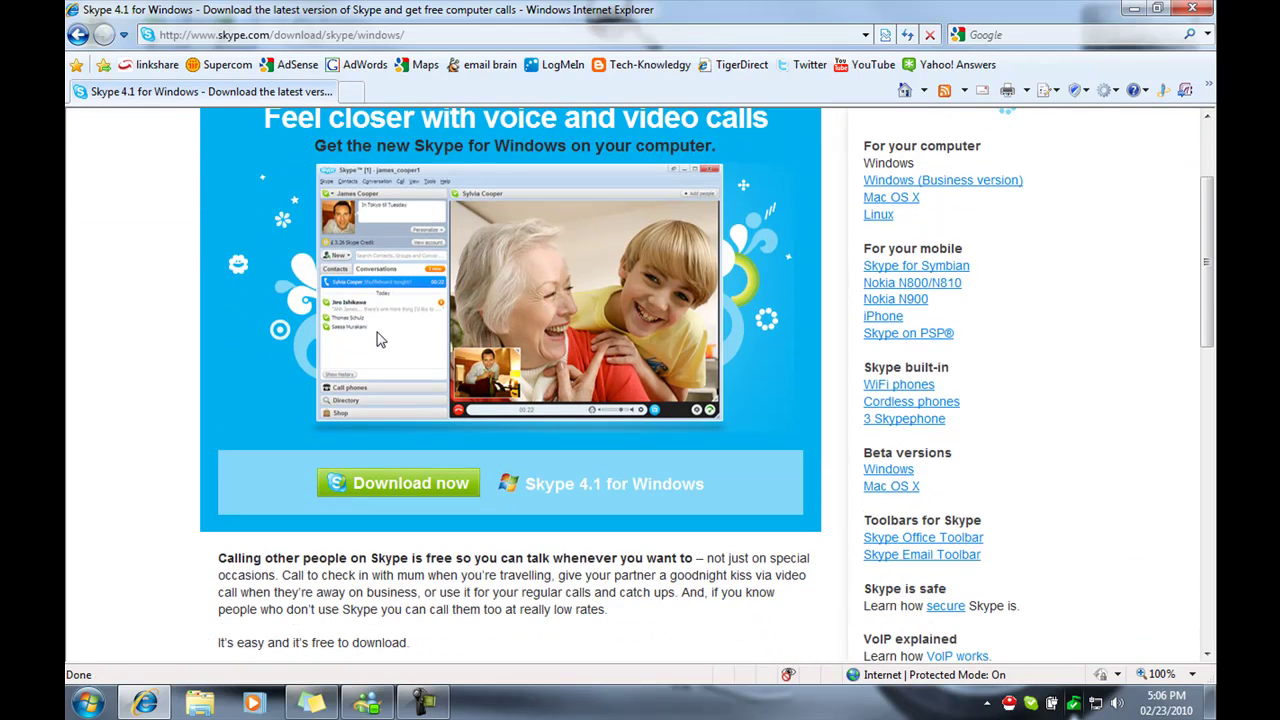
{"action": "left_click", "coordinate": [369, 495]}
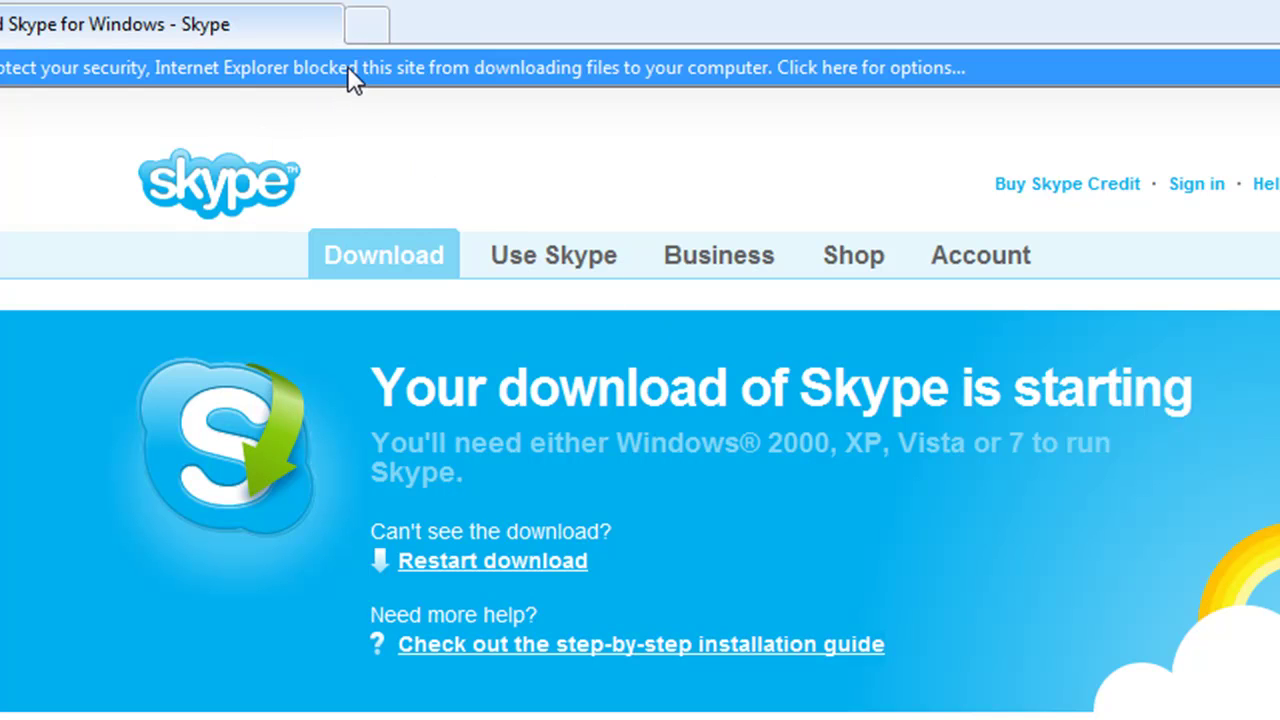
- Allow the blocked file download and run SkypeSetup.exe
{"action": "left_click", "coordinate": [389, 66]}
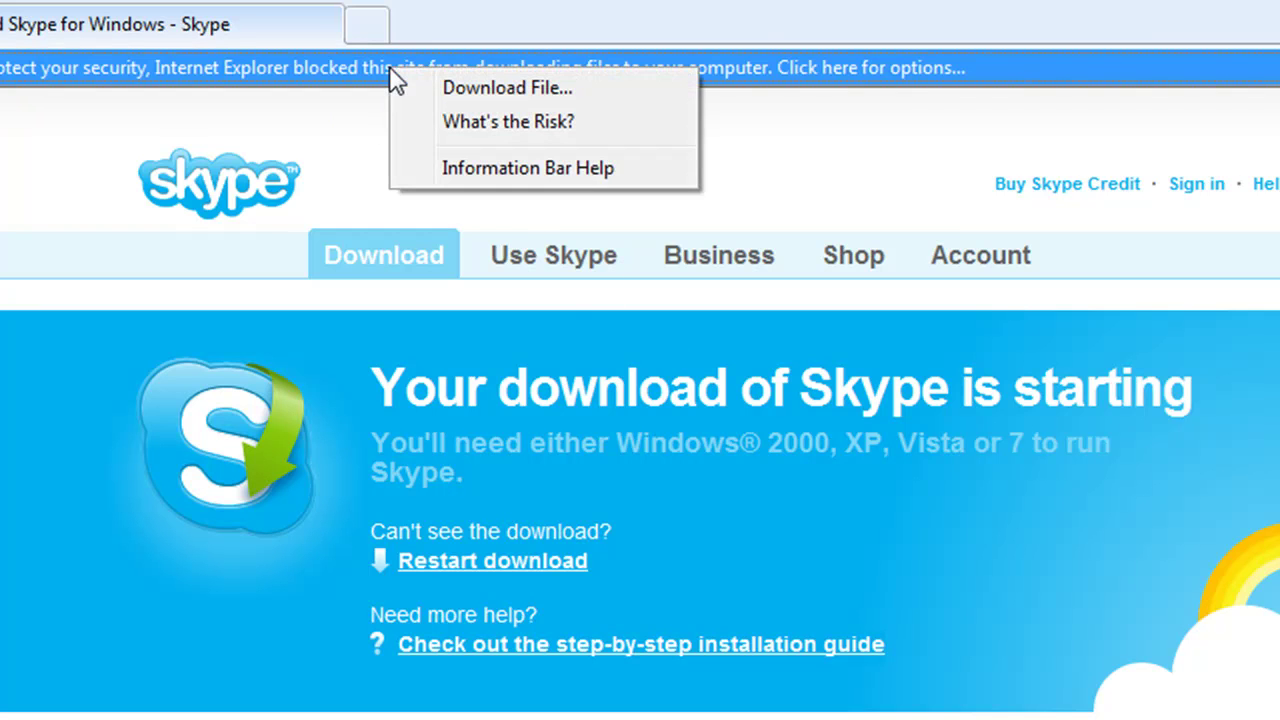
{"action": "left_click", "coordinate": [505, 88]}
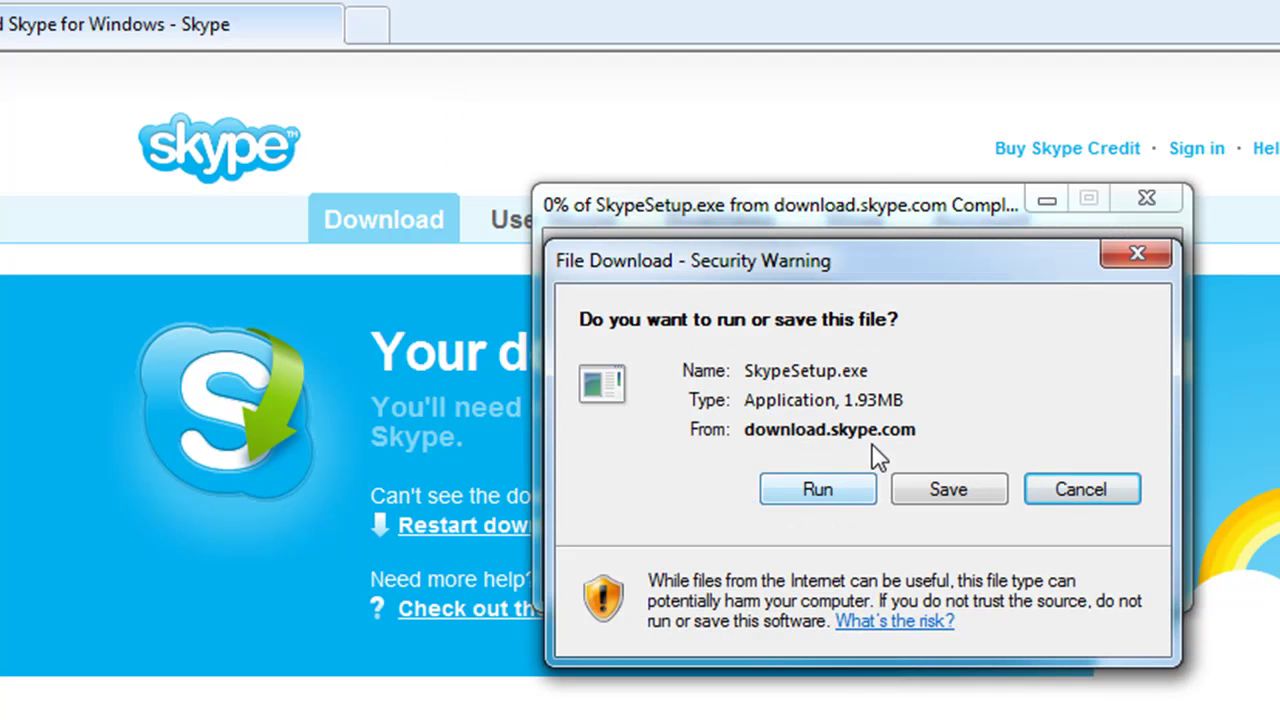
{"action": "left_click", "coordinate": [850, 489]}
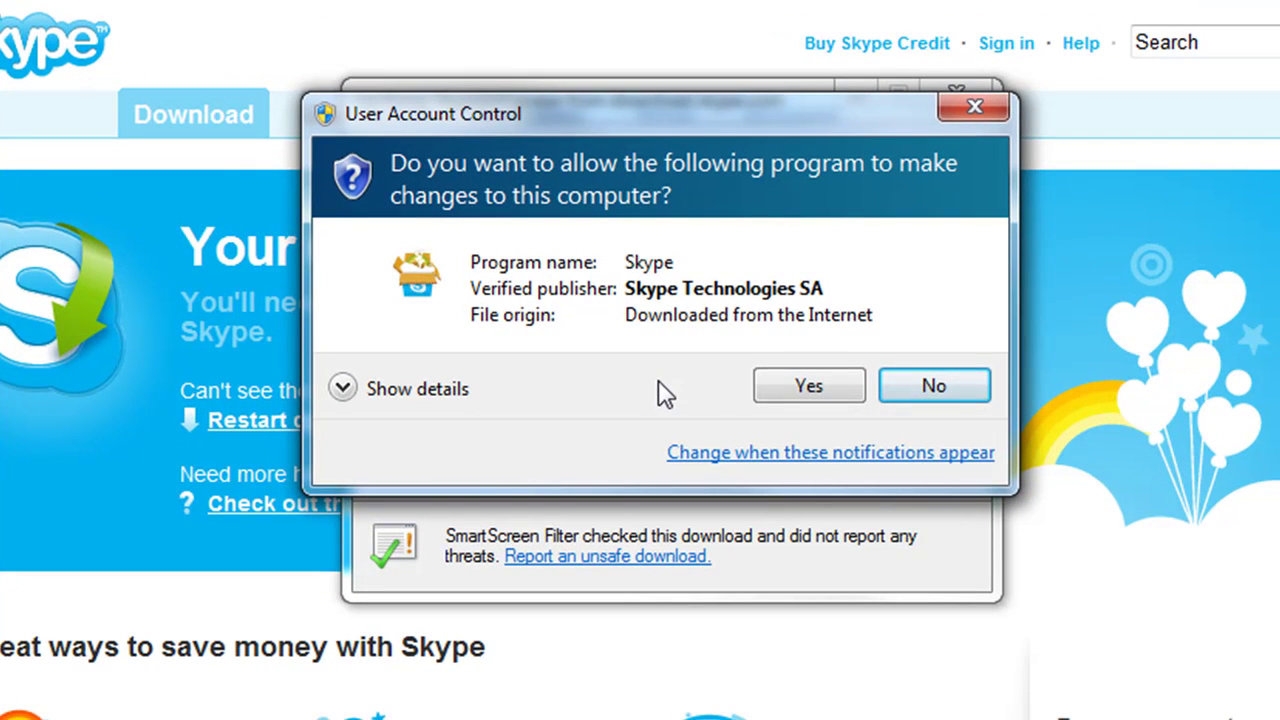
- Permit the installer to make changes, accept the license terms, and continue installing Skype in English without Google Chrome
{"action": "left_click", "coordinate": [800, 388]}
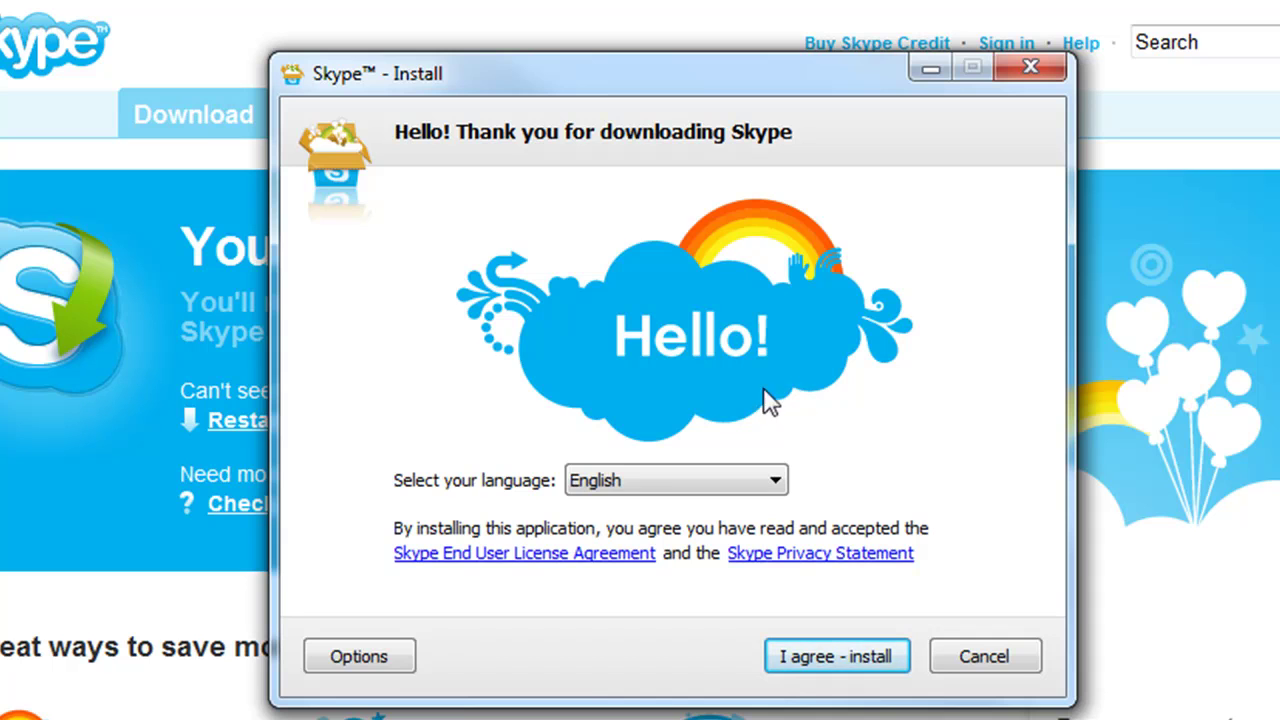
{"action": "left_click", "coordinate": [848, 660]}
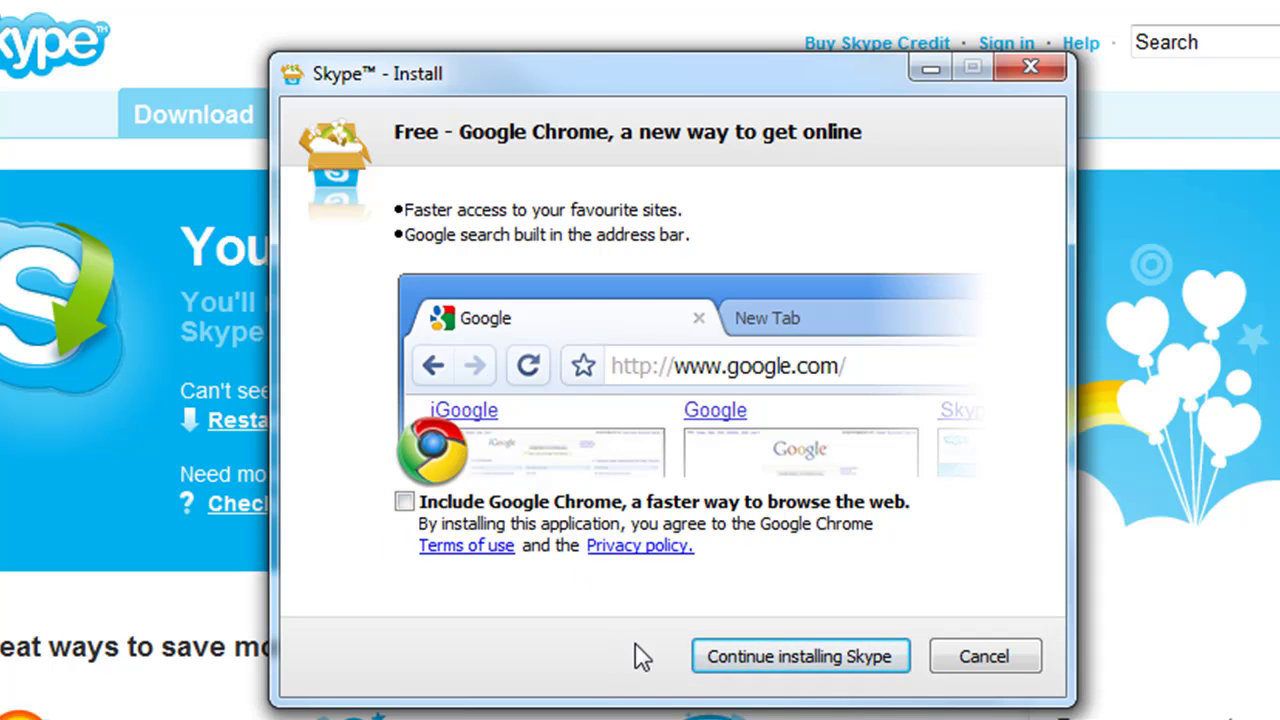
{"action": "left_click", "coordinate": [783, 668]}
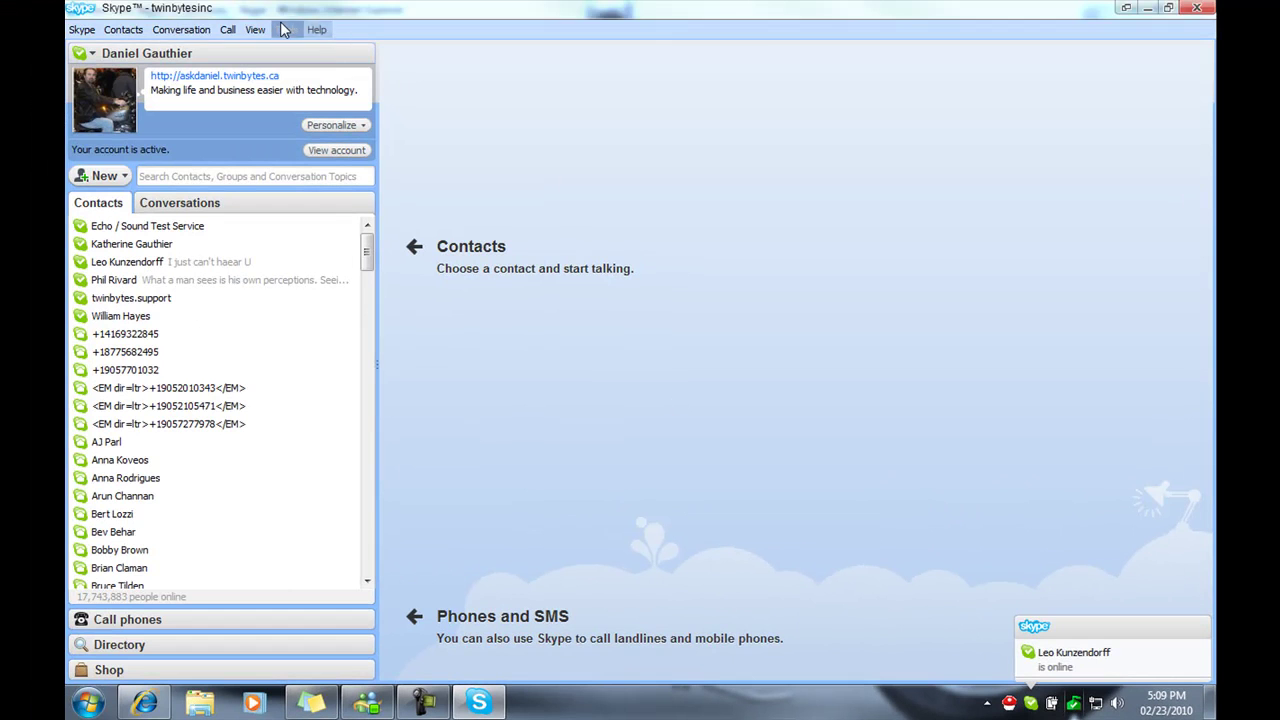
- Sign out of Skype and open the form for creating a new Skype account
{"action": "left_click", "coordinate": [82, 31]}
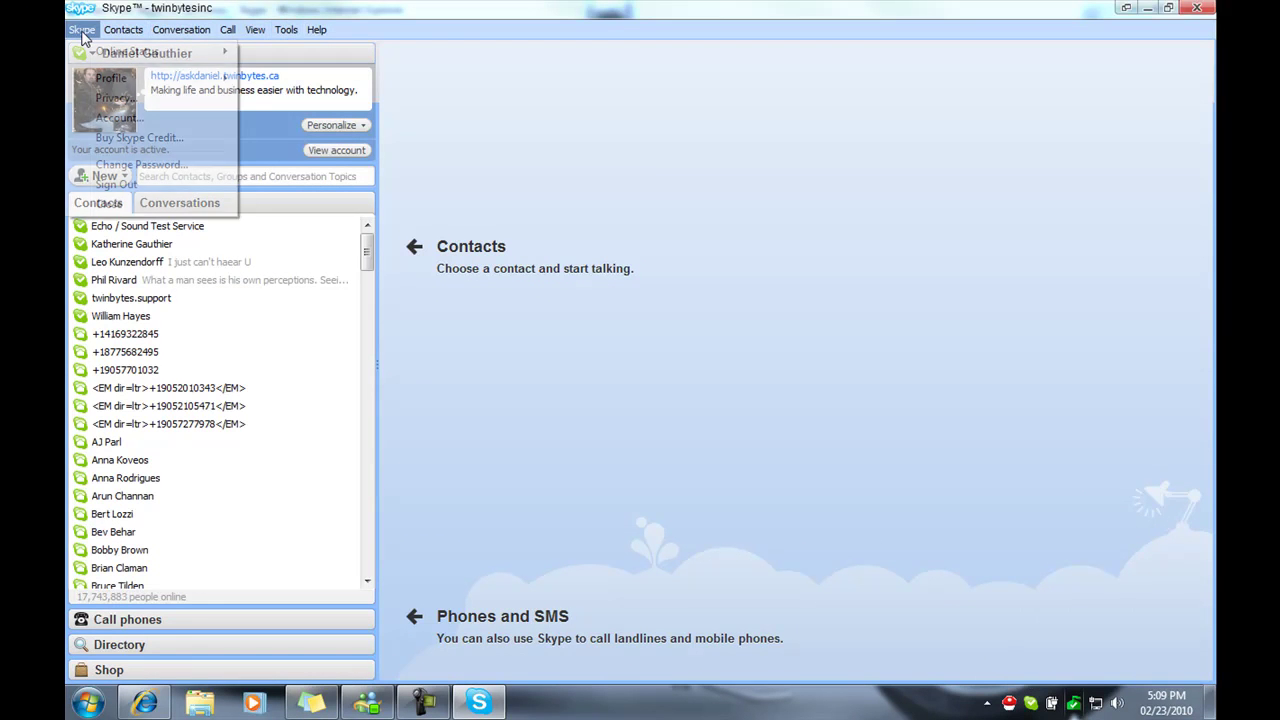
{"action": "left_click", "coordinate": [114, 185]}
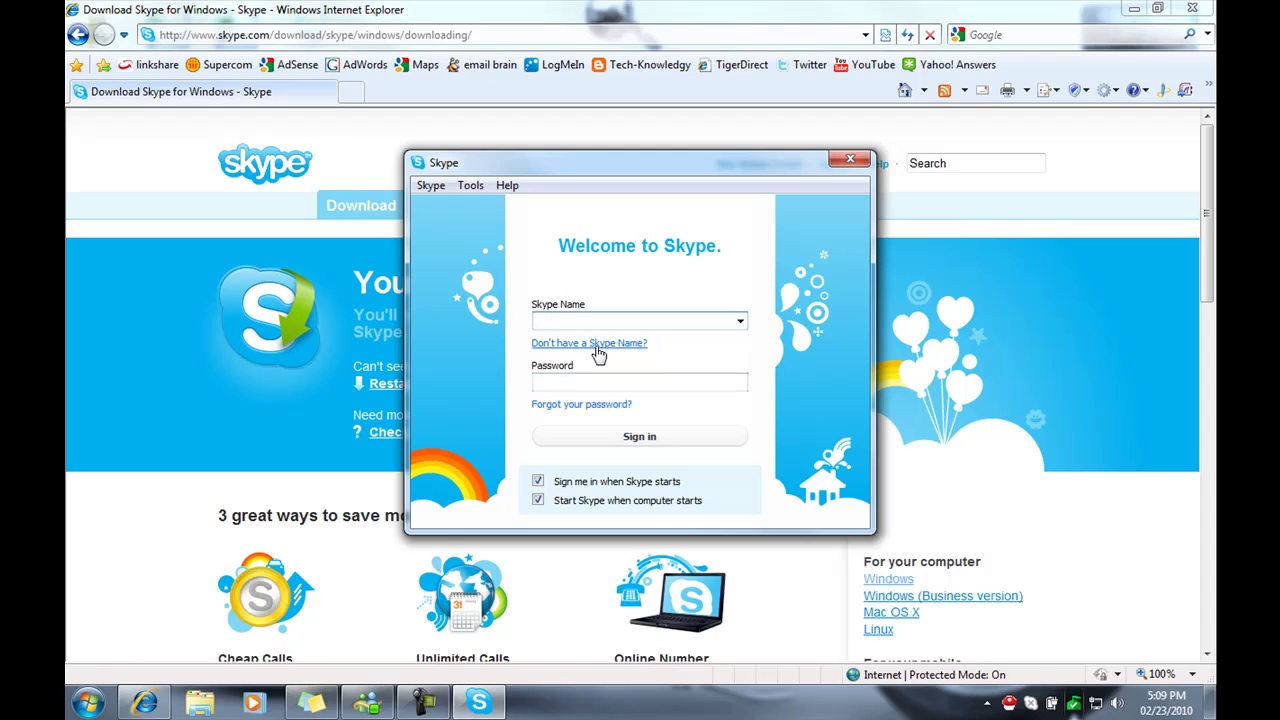
{"action": "left_click", "coordinate": [597, 344]}
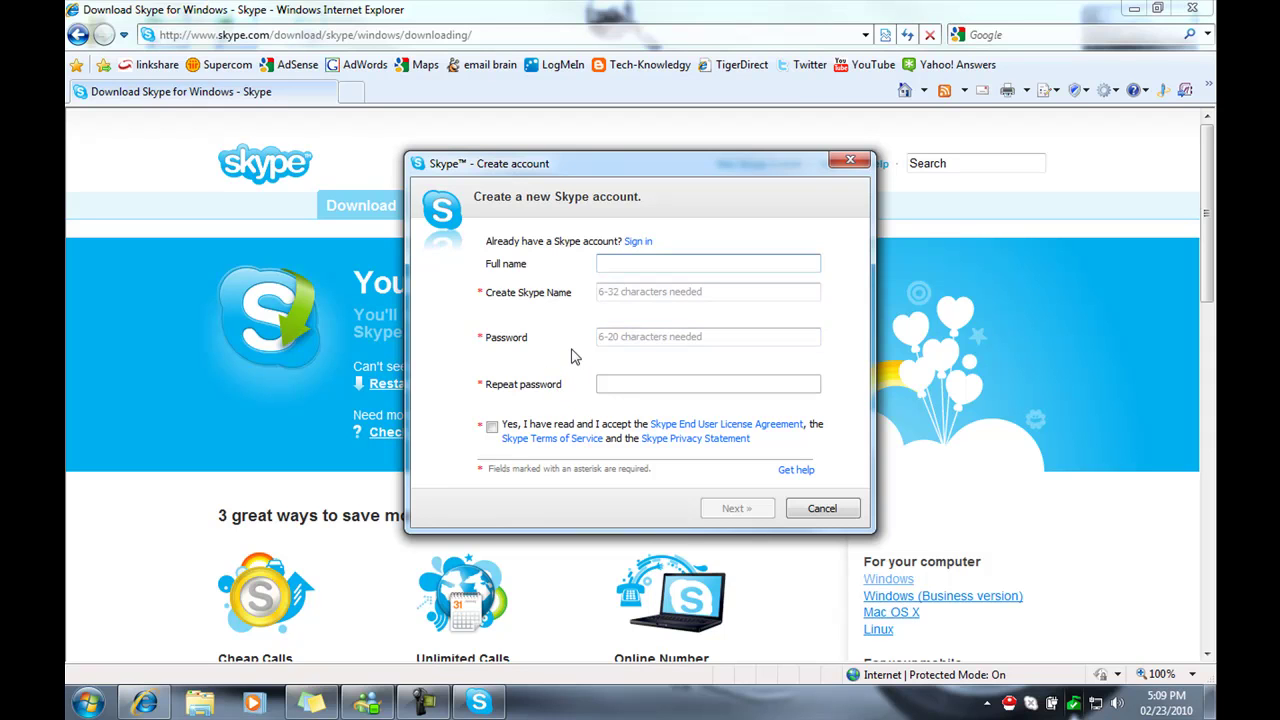
- Return to the sign-in form and sign in to the existing account with its password
{"action": "left_click", "coordinate": [639, 243]}
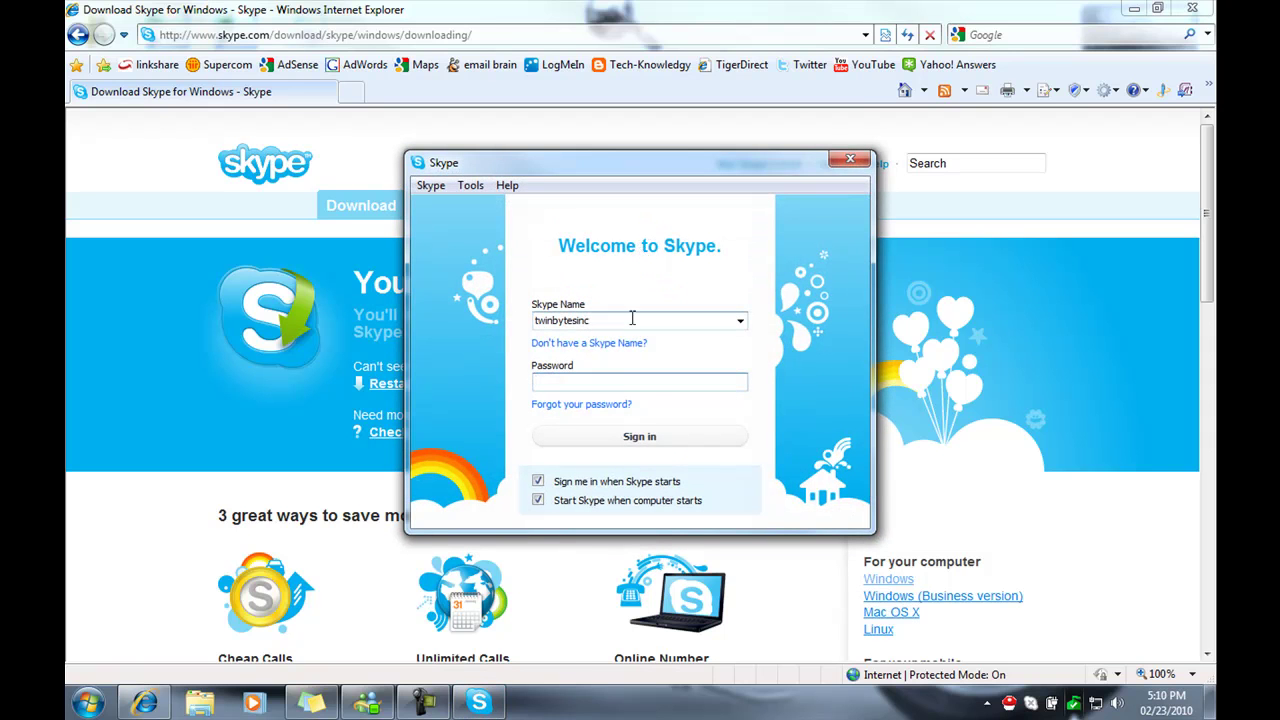
{"action": "left_click", "coordinate": [590, 384]}
{"action": "type", "text": "*"}
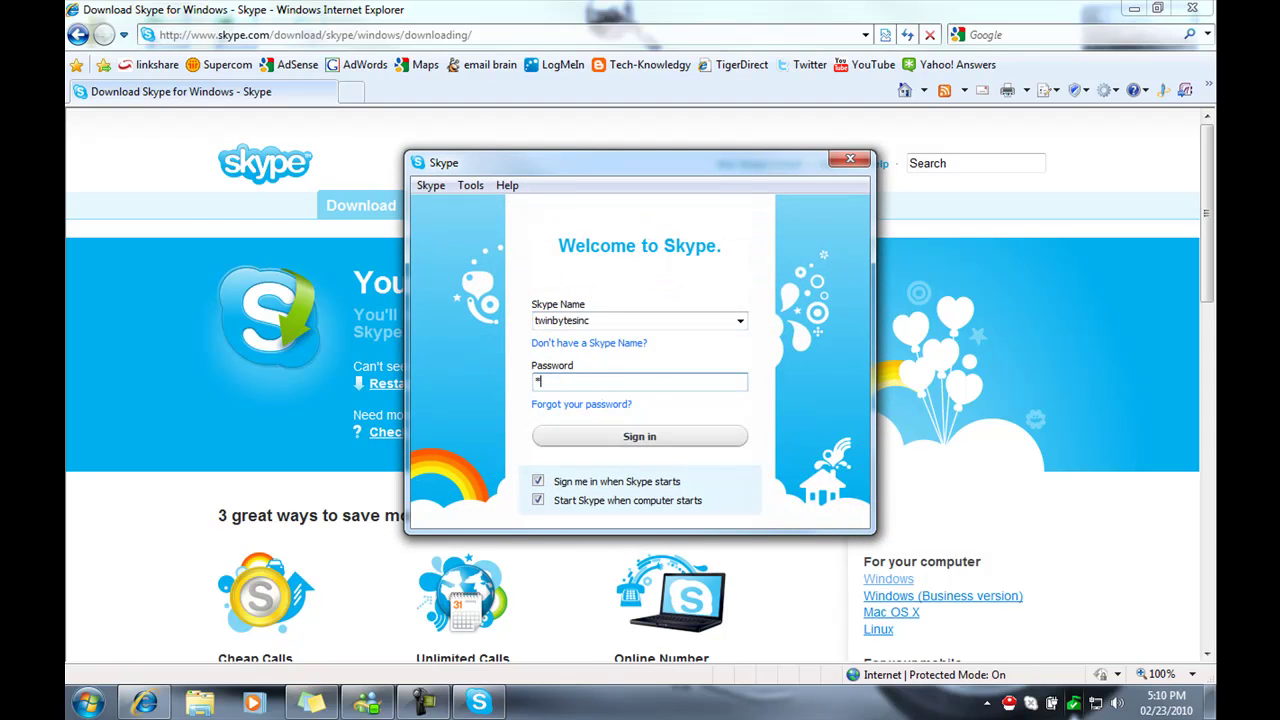
{"action": "type", "text": "*******"}
{"action": "left_click", "coordinate": [613, 442]}
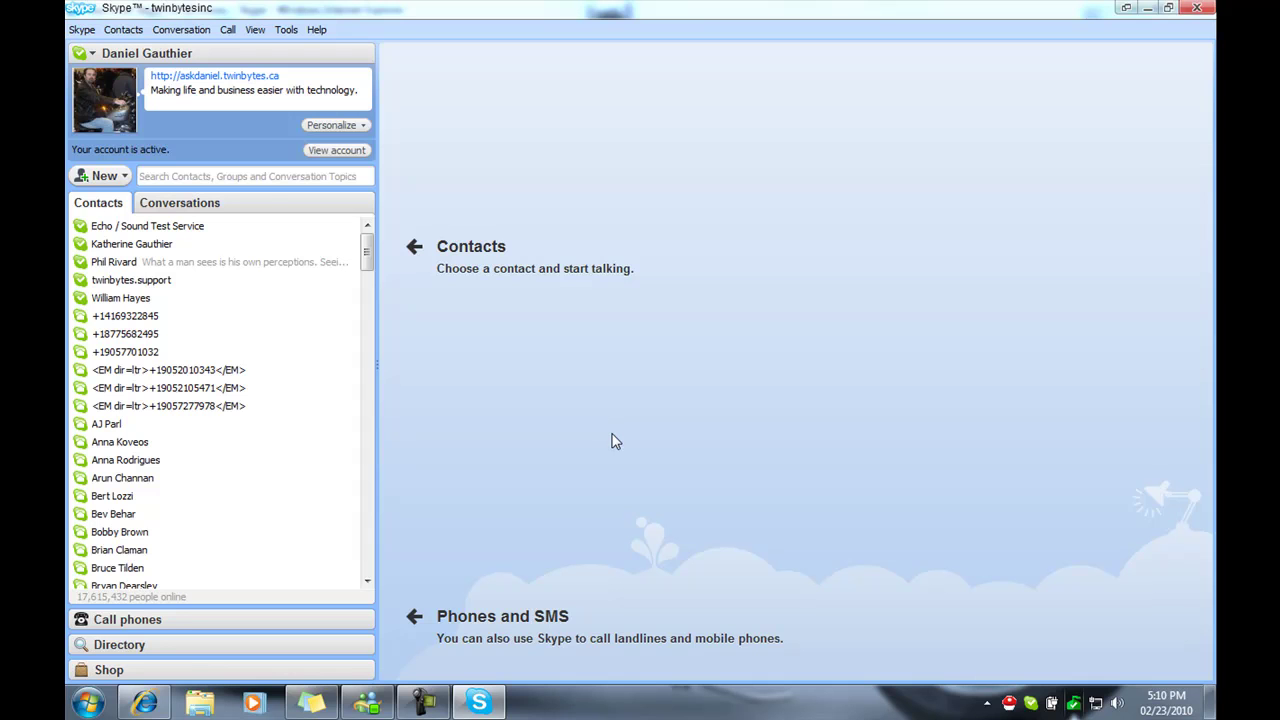
- Open the new contact window, view the email address book import with its other supported services, and close it without importing
{"action": "left_click", "coordinate": [123, 178]}
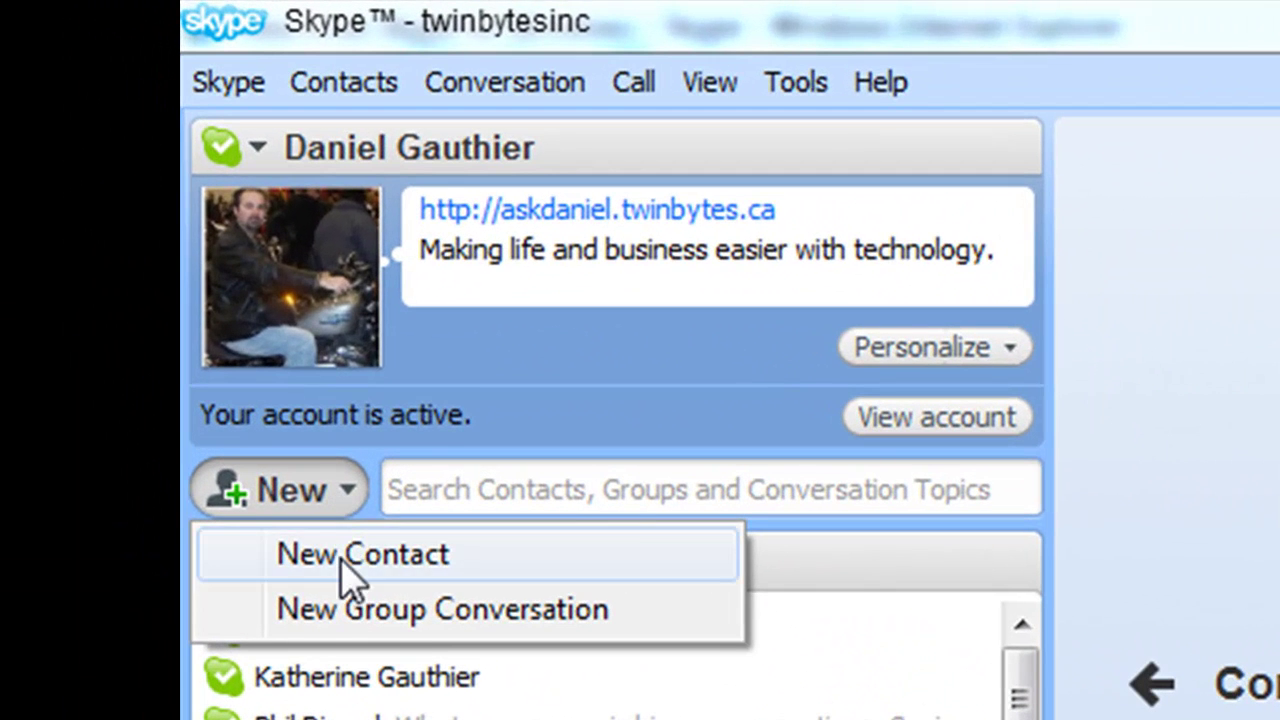
{"action": "left_click", "coordinate": [122, 200]}
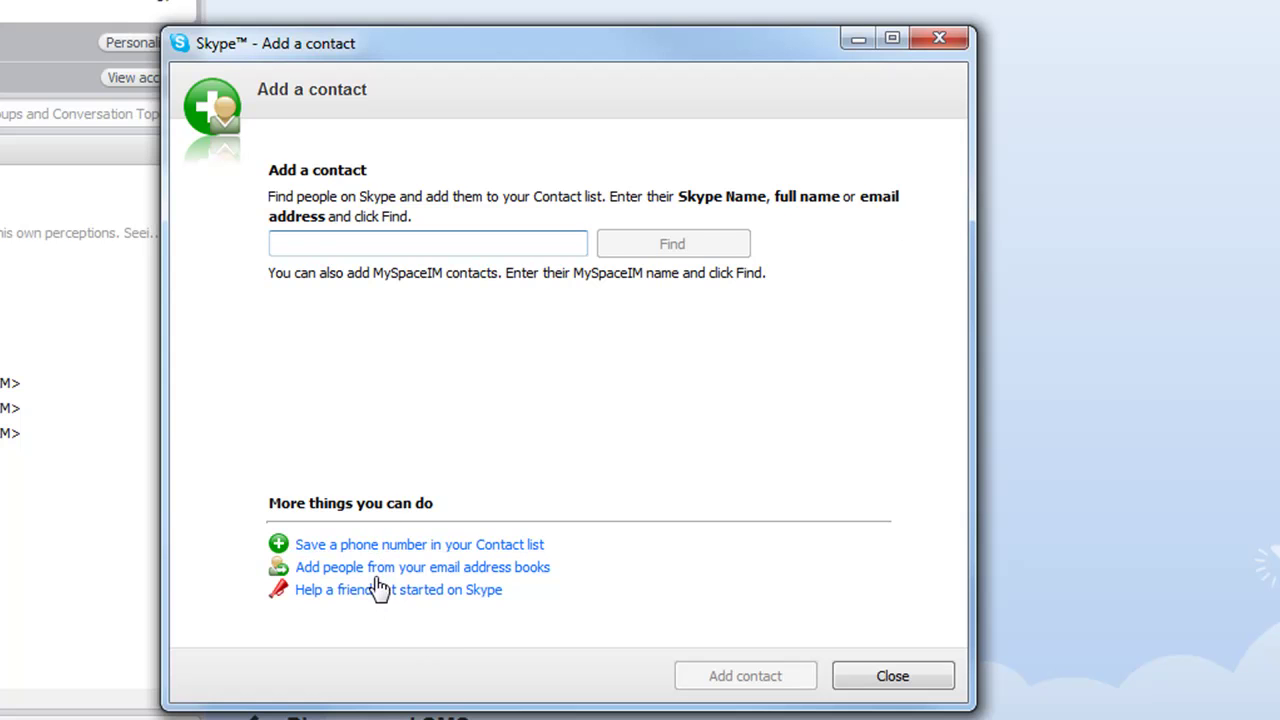
{"action": "left_click", "coordinate": [545, 576]}
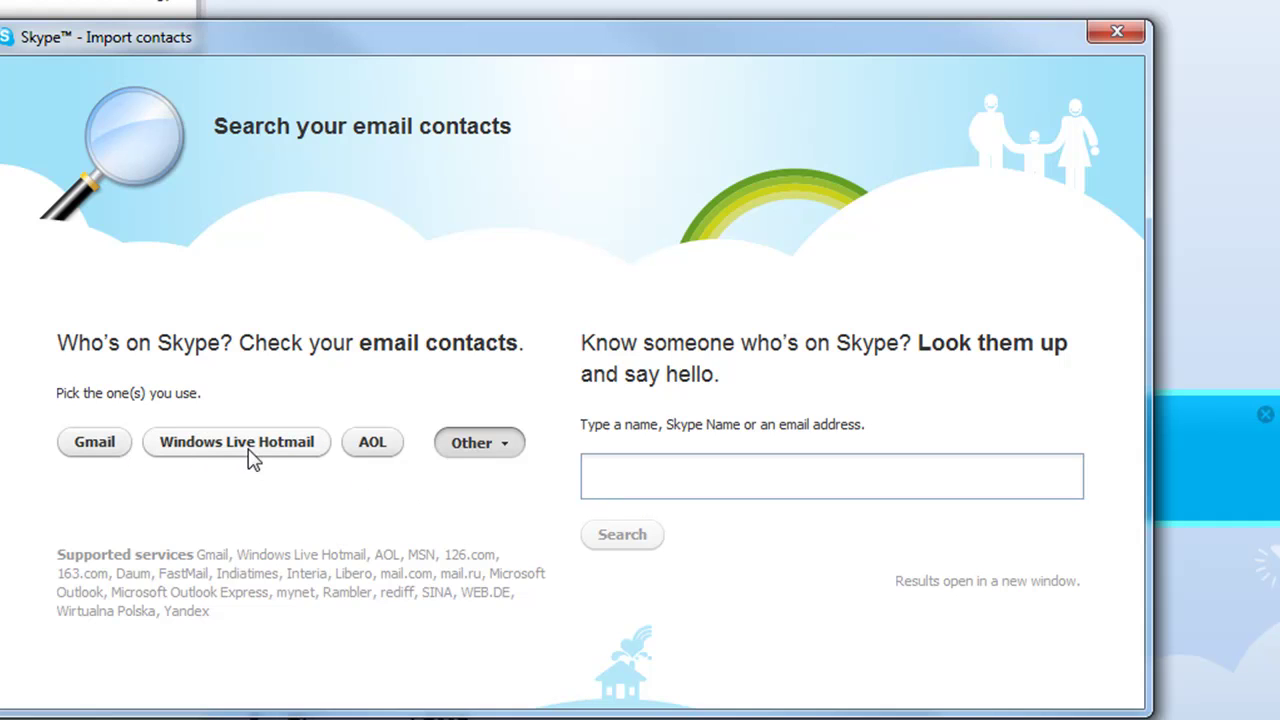
{"action": "left_click", "coordinate": [496, 450]}
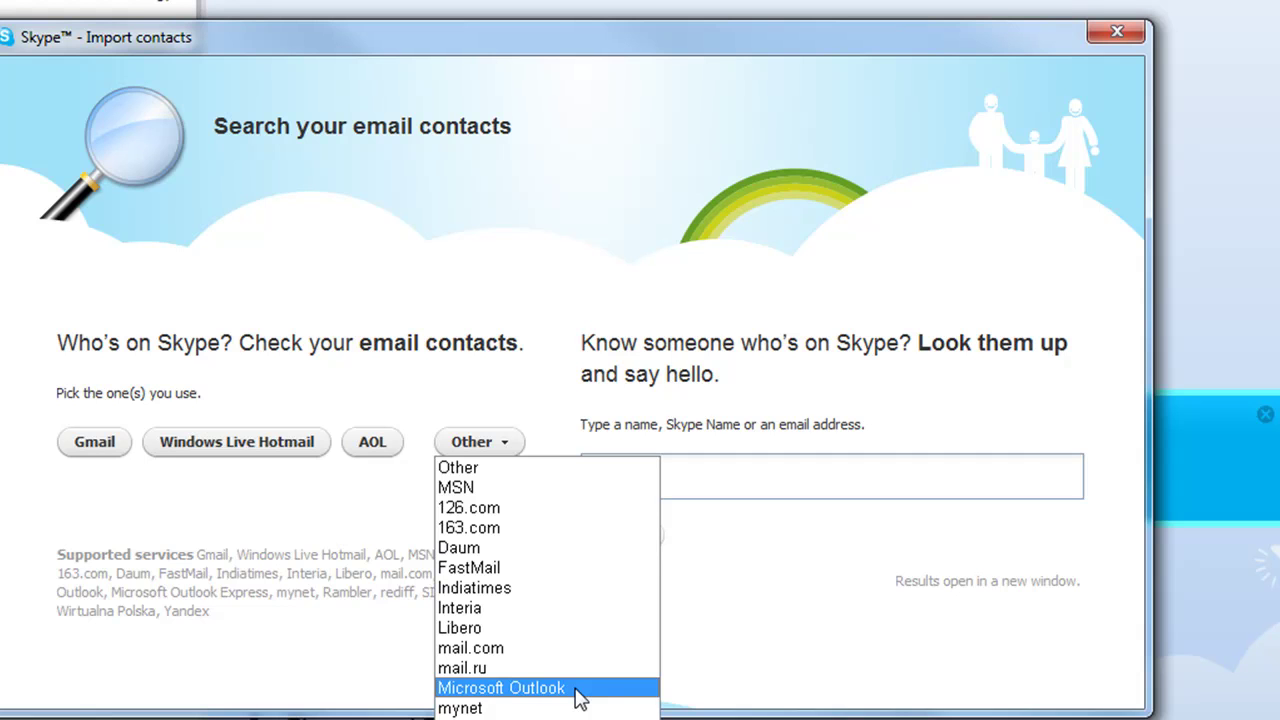
{"action": "left_click", "coordinate": [794, 477]}
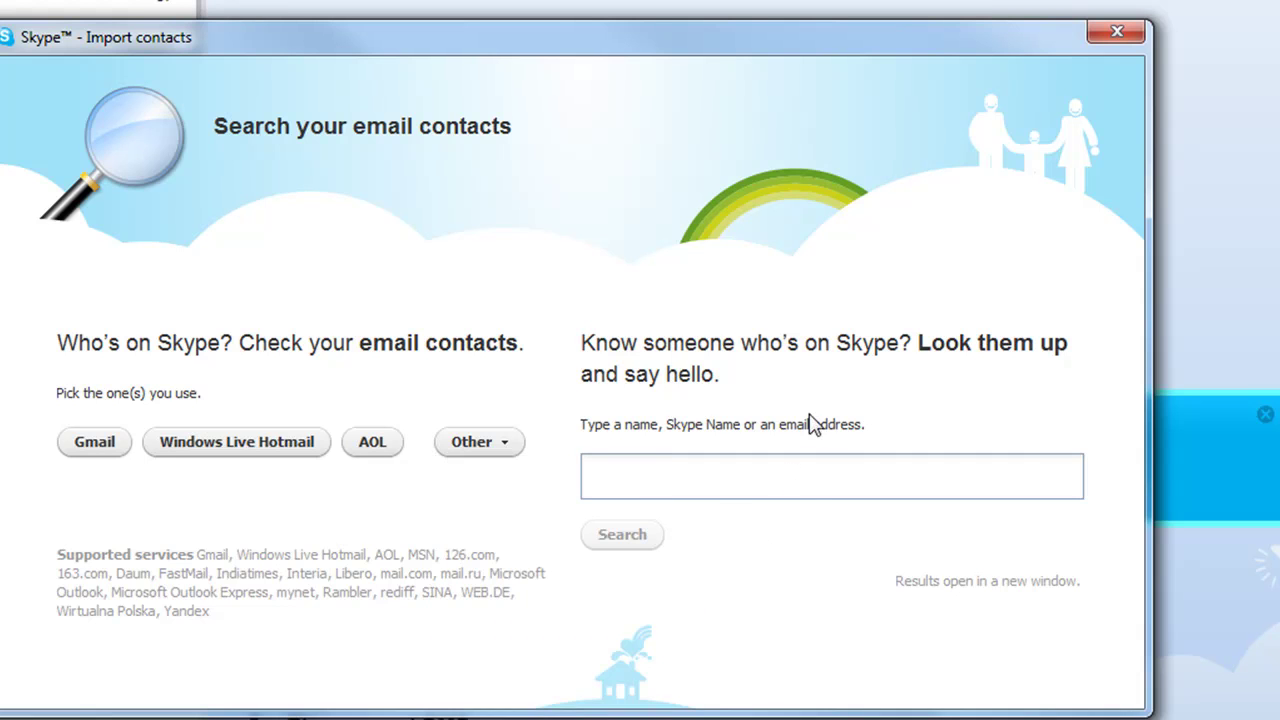
{"action": "left_click", "coordinate": [1117, 33]}
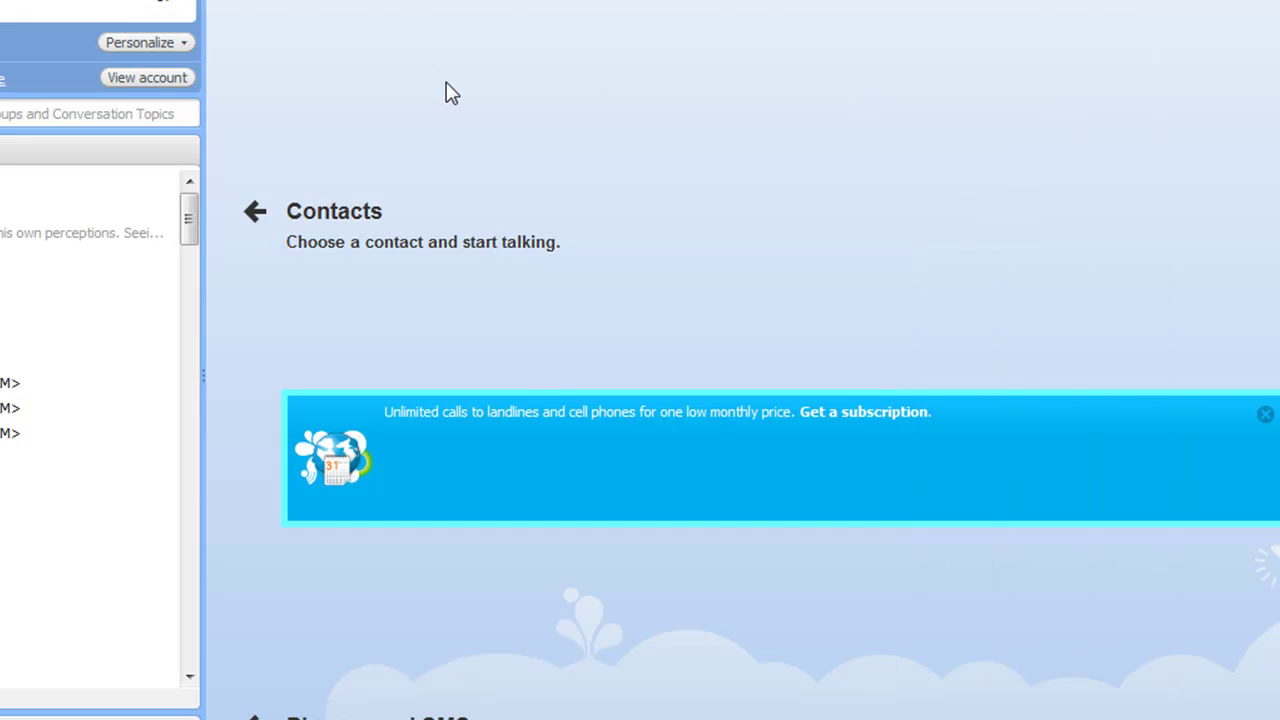
- Open the dial pad for calling phones and enter the first six digits of a phone number
{"action": "left_click", "coordinate": [88, 207]}
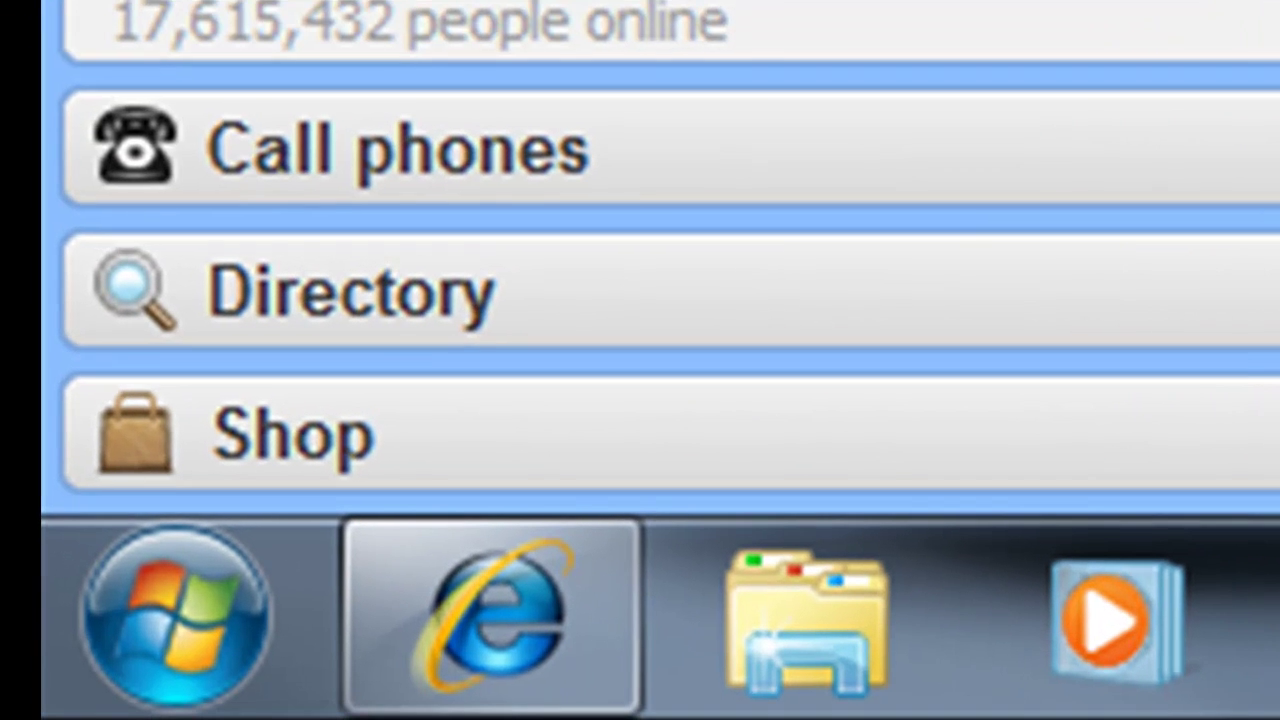
{"action": "left_click", "coordinate": [500, 160]}
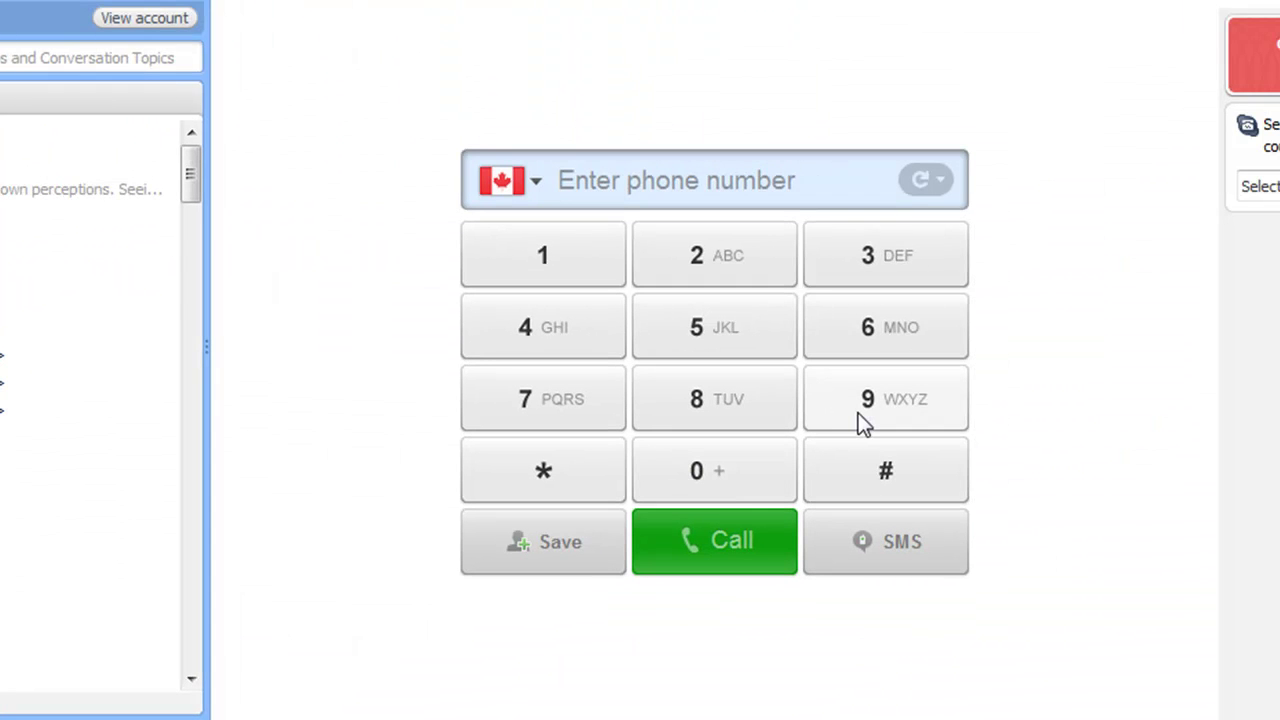
{"action": "left_click", "coordinate": [855, 407]}
{"action": "left_click", "coordinate": [712, 462]}
{"action": "left_click", "coordinate": [714, 329]}
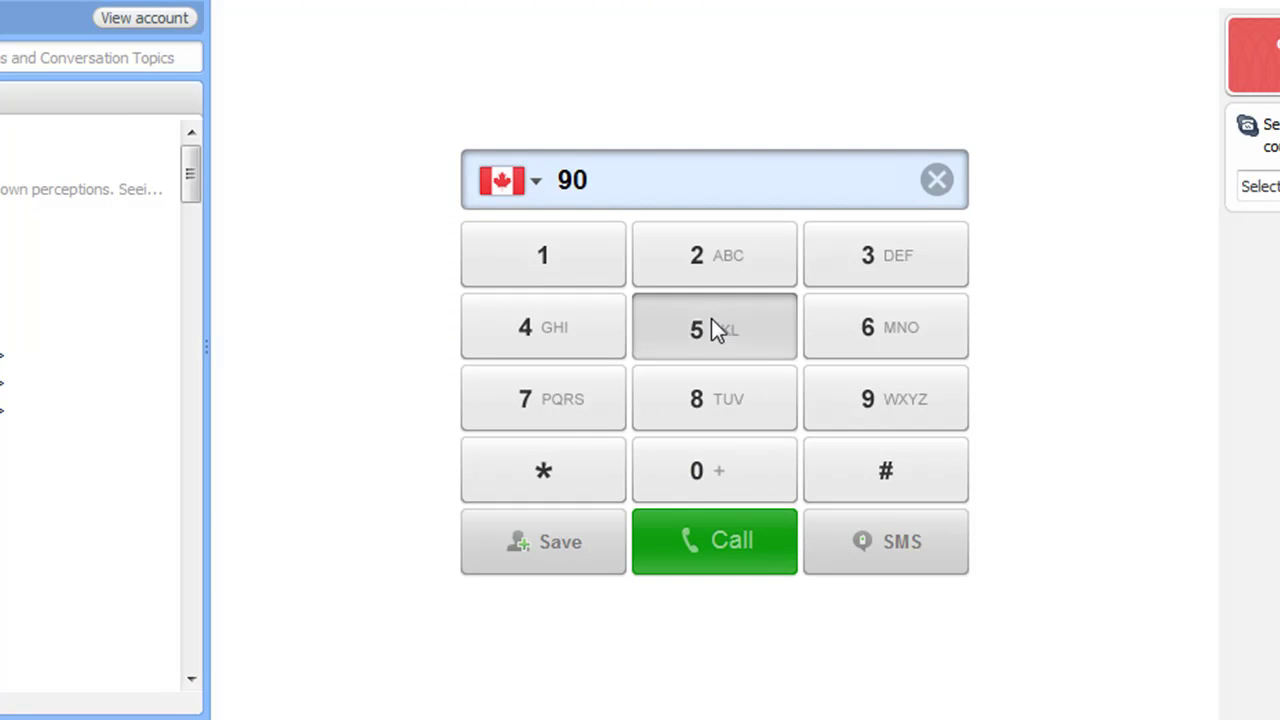
{"action": "left_click", "coordinate": [848, 412]}
{"action": "left_click", "coordinate": [725, 260]}
{"action": "left_click", "coordinate": [566, 398]}
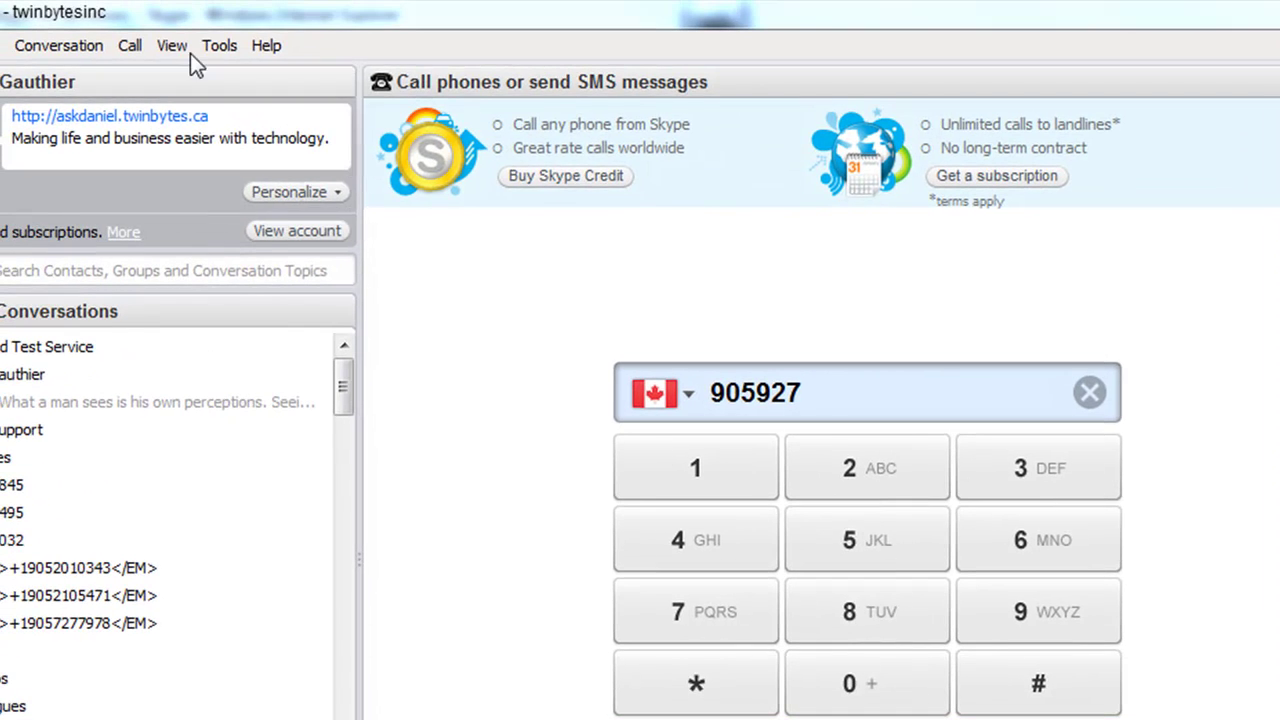
- Open the audio settings in Skype's options and review the available microphone devices without changing the selection
{"action": "left_click", "coordinate": [238, 50]}
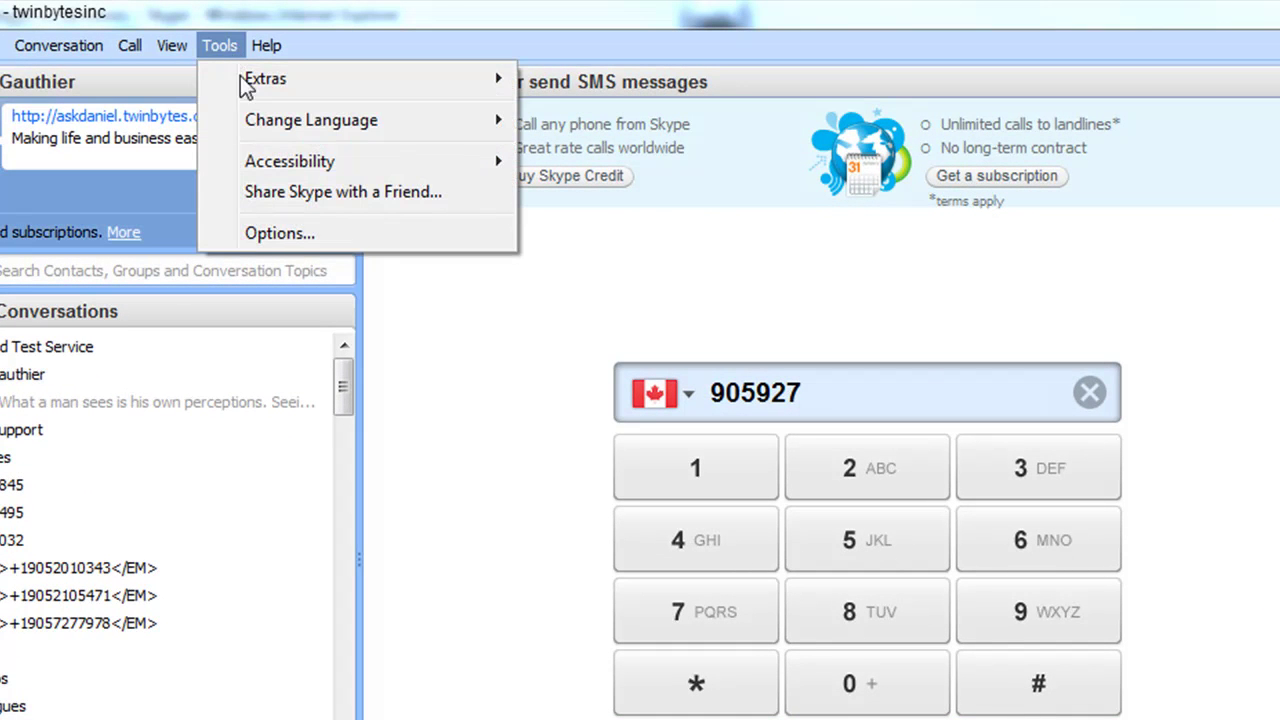
{"action": "left_click", "coordinate": [273, 234]}
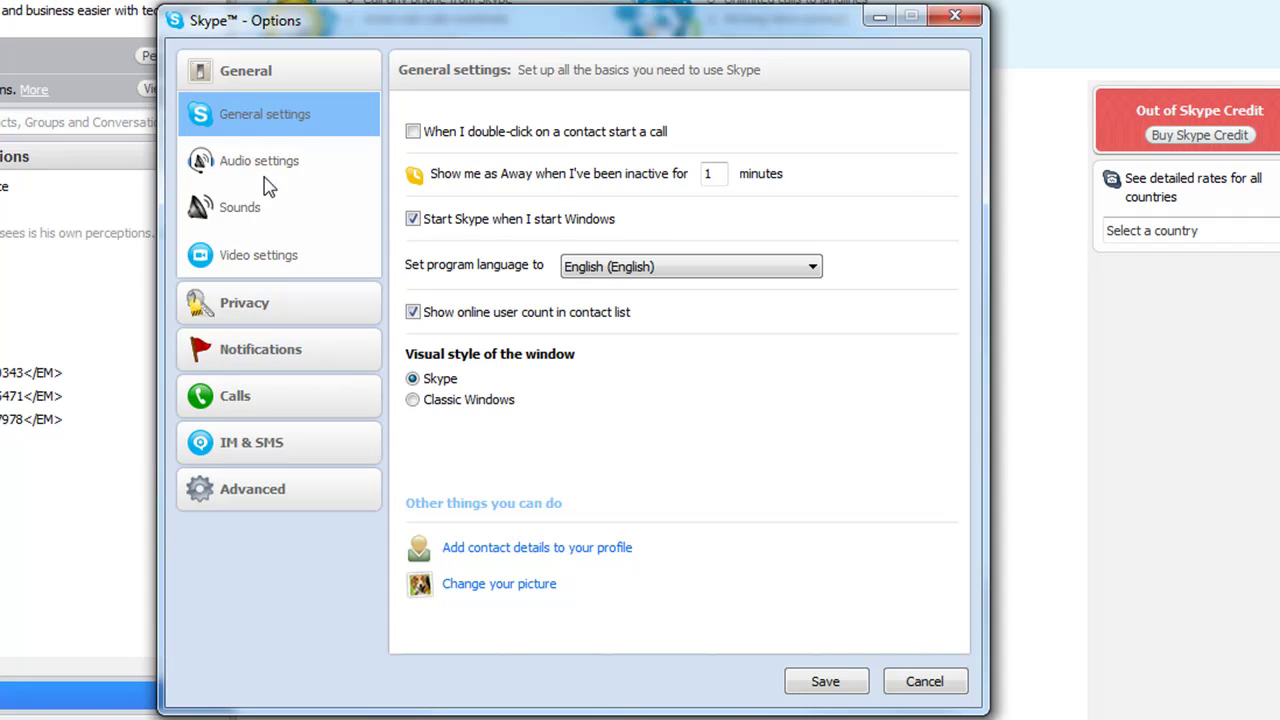
{"action": "left_click", "coordinate": [268, 180]}
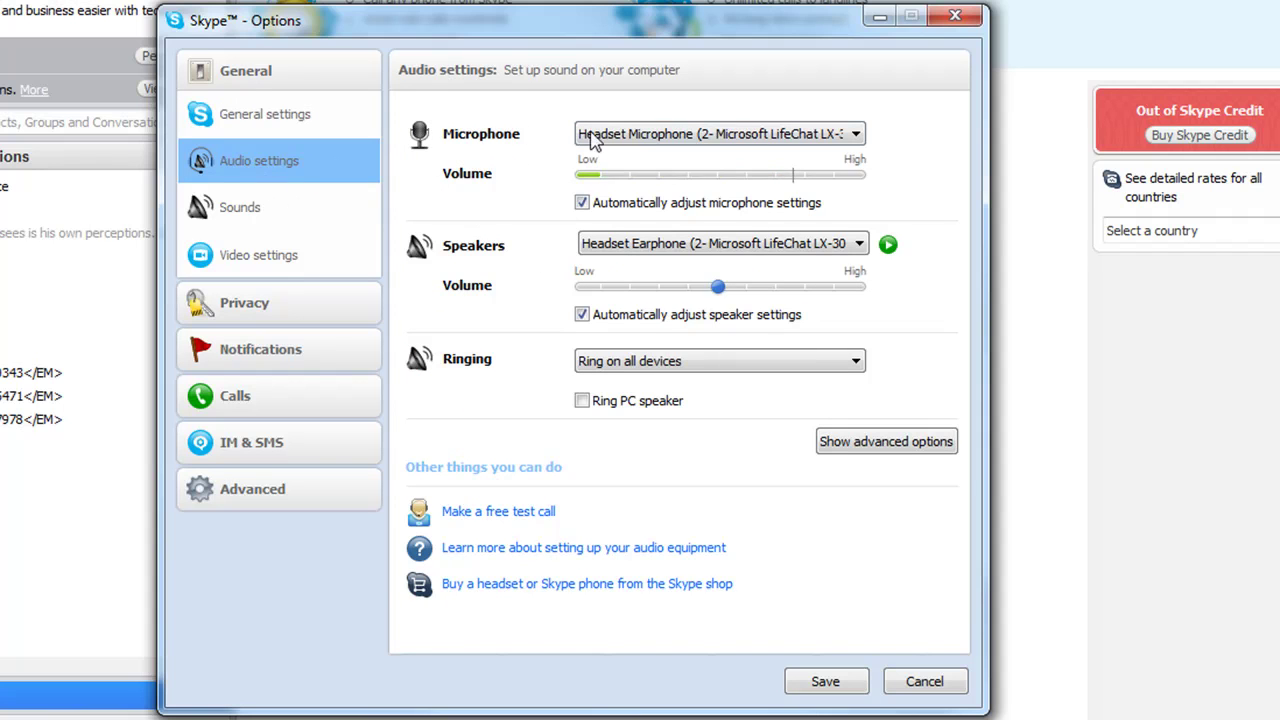
{"action": "left_click", "coordinate": [622, 133]}
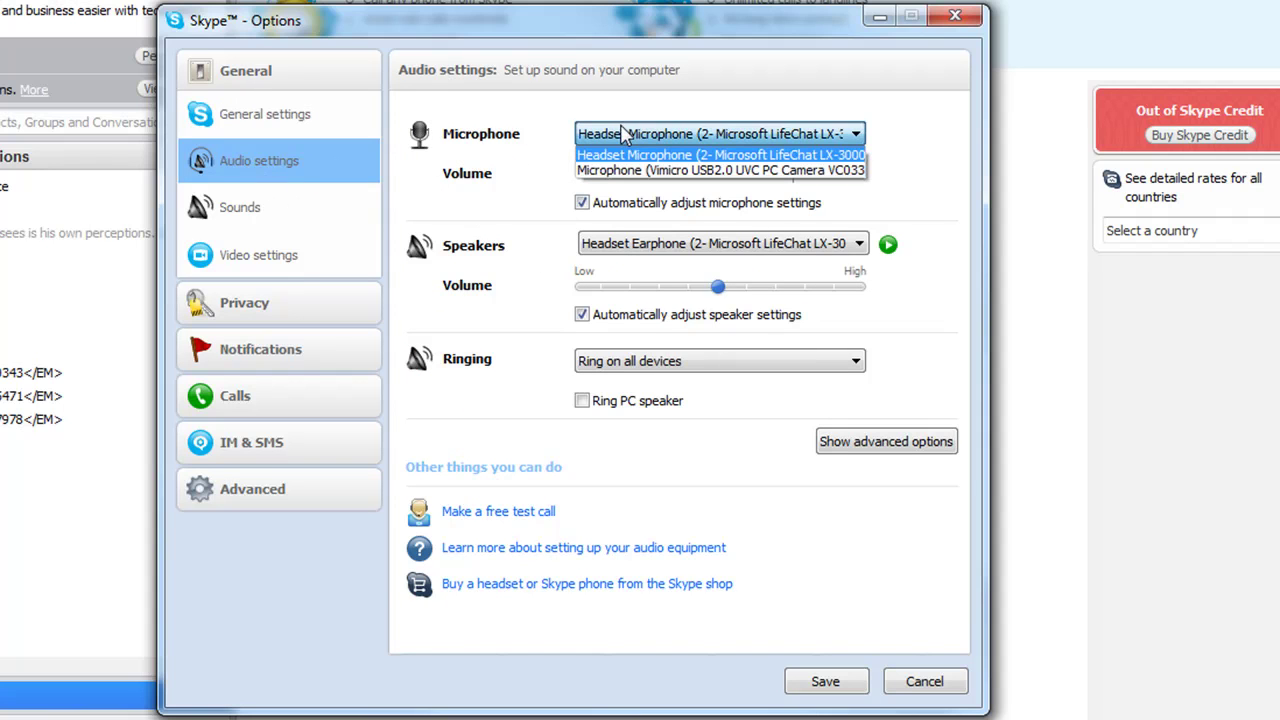
{"action": "left_click", "coordinate": [540, 138]}
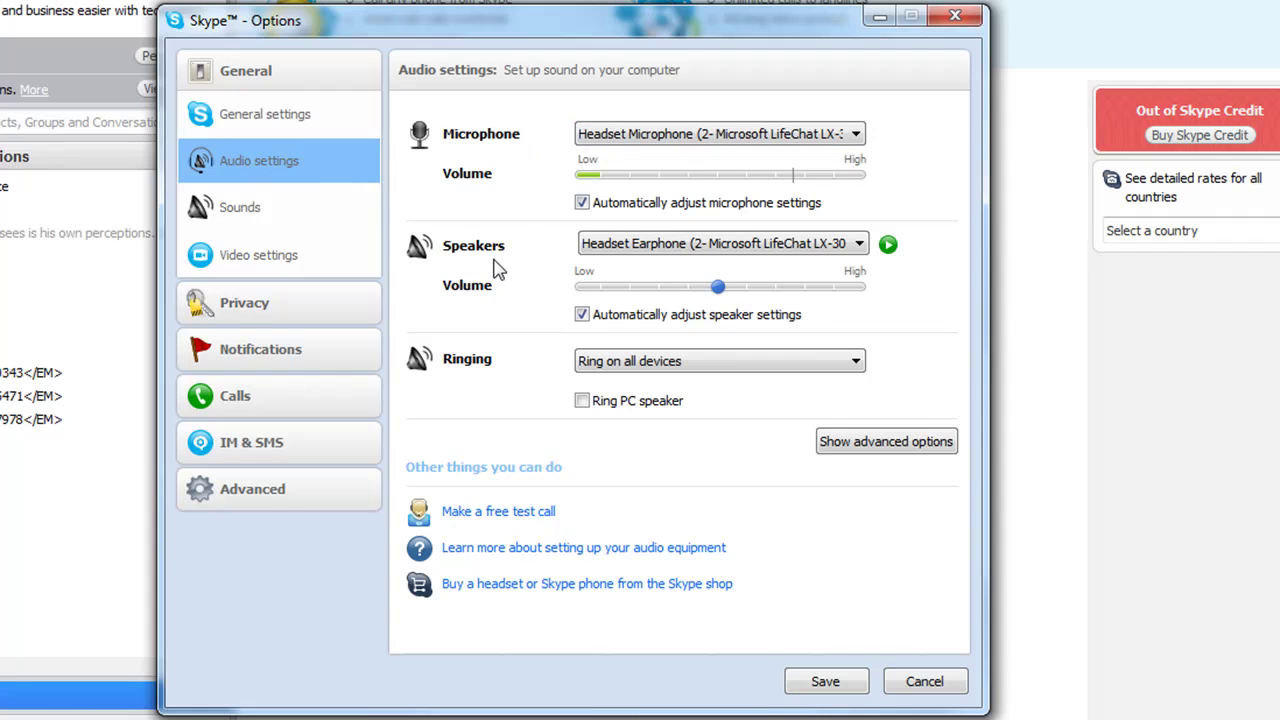
- Review the available speaker devices and ringing choices in the audio settings
{"action": "left_click", "coordinate": [605, 245]}
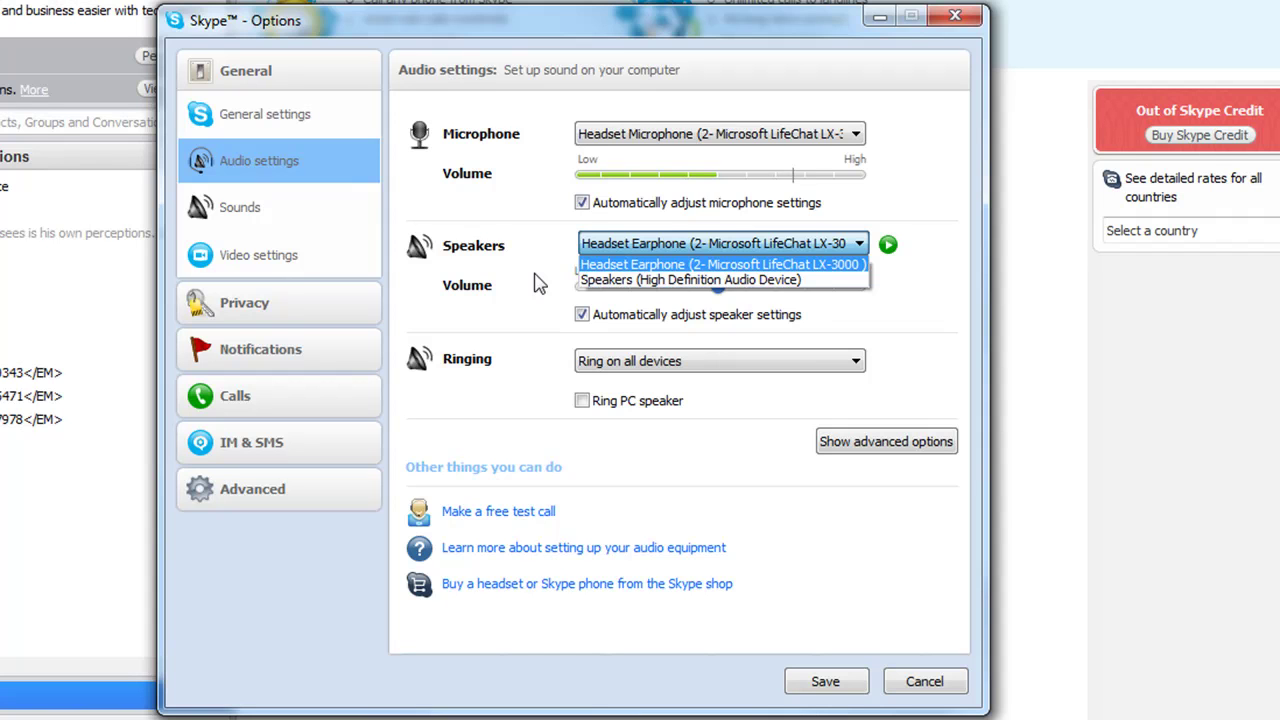
{"action": "left_click", "coordinate": [452, 258]}
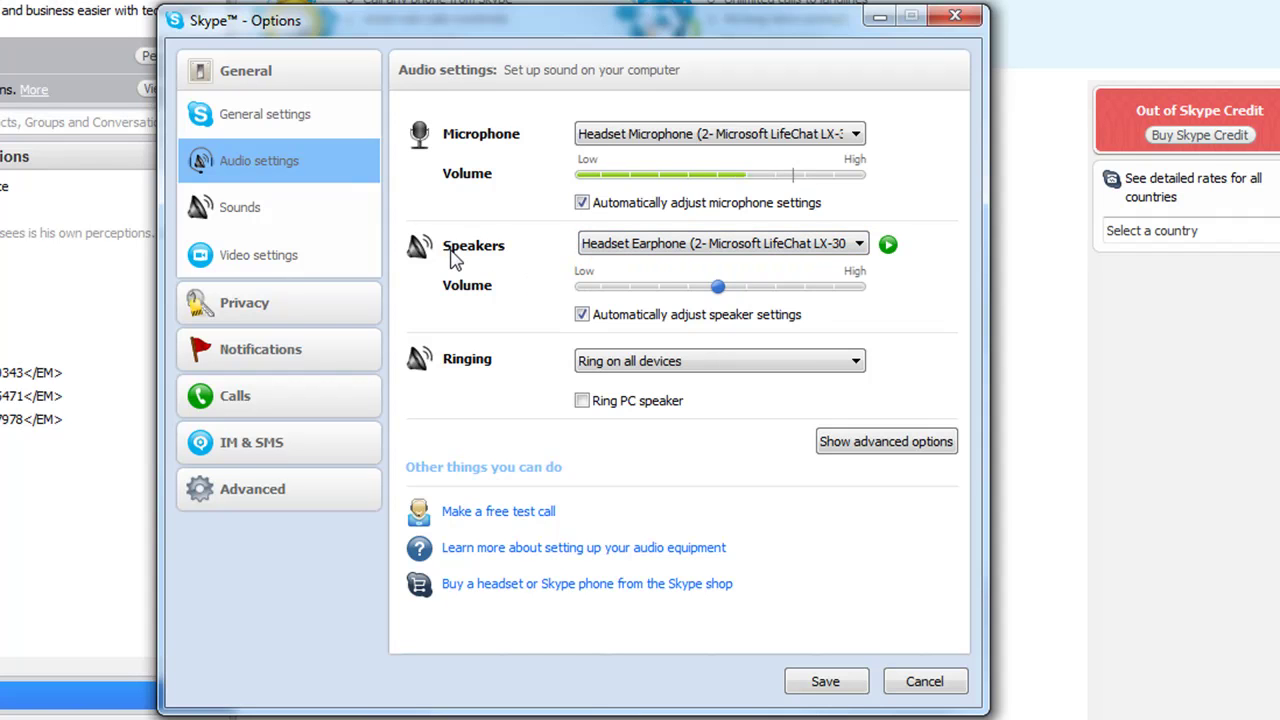
{"action": "left_click", "coordinate": [612, 365]}
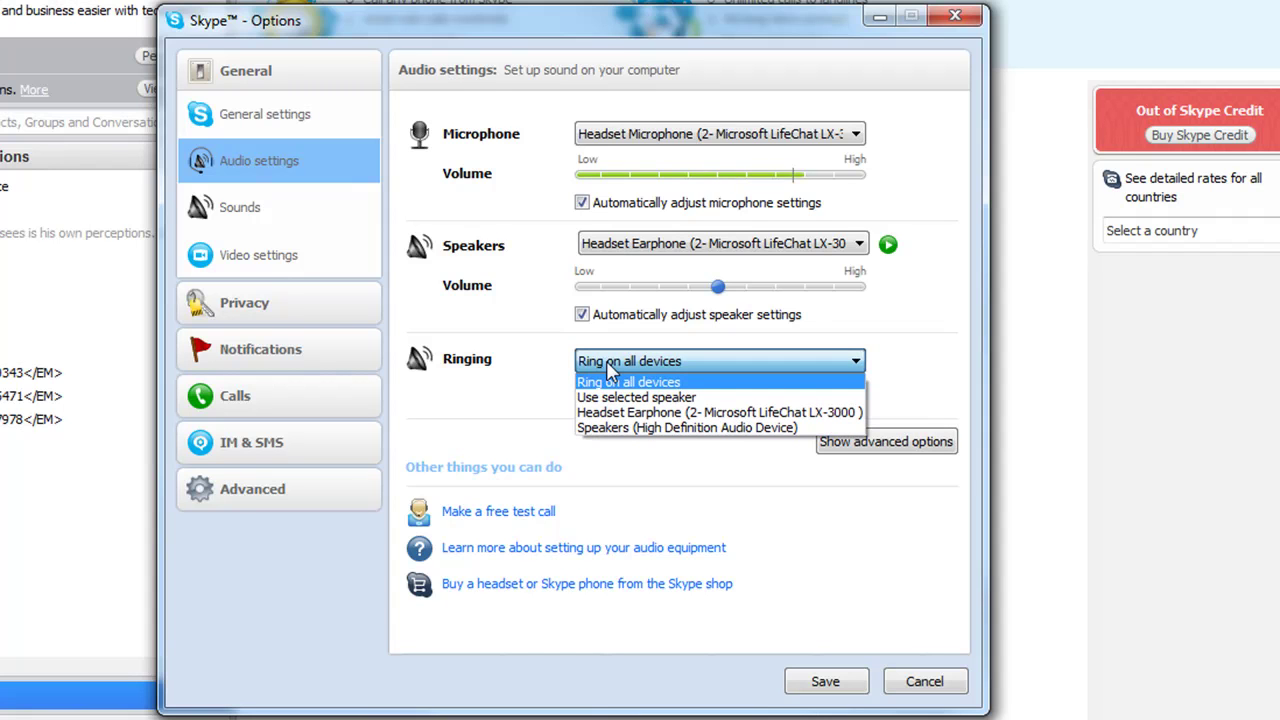
{"action": "left_click", "coordinate": [493, 359]}
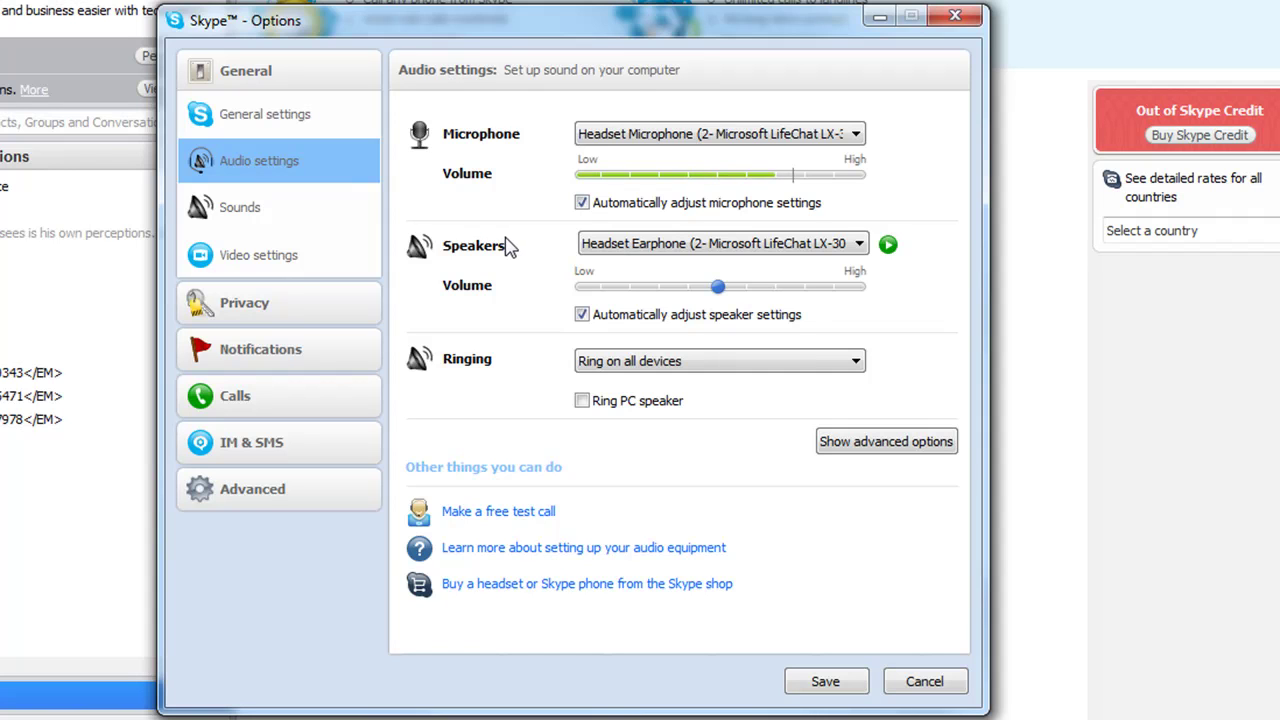
- Check the webcam preview in the video settings and expand the Calls options category
{"action": "left_click", "coordinate": [262, 262]}
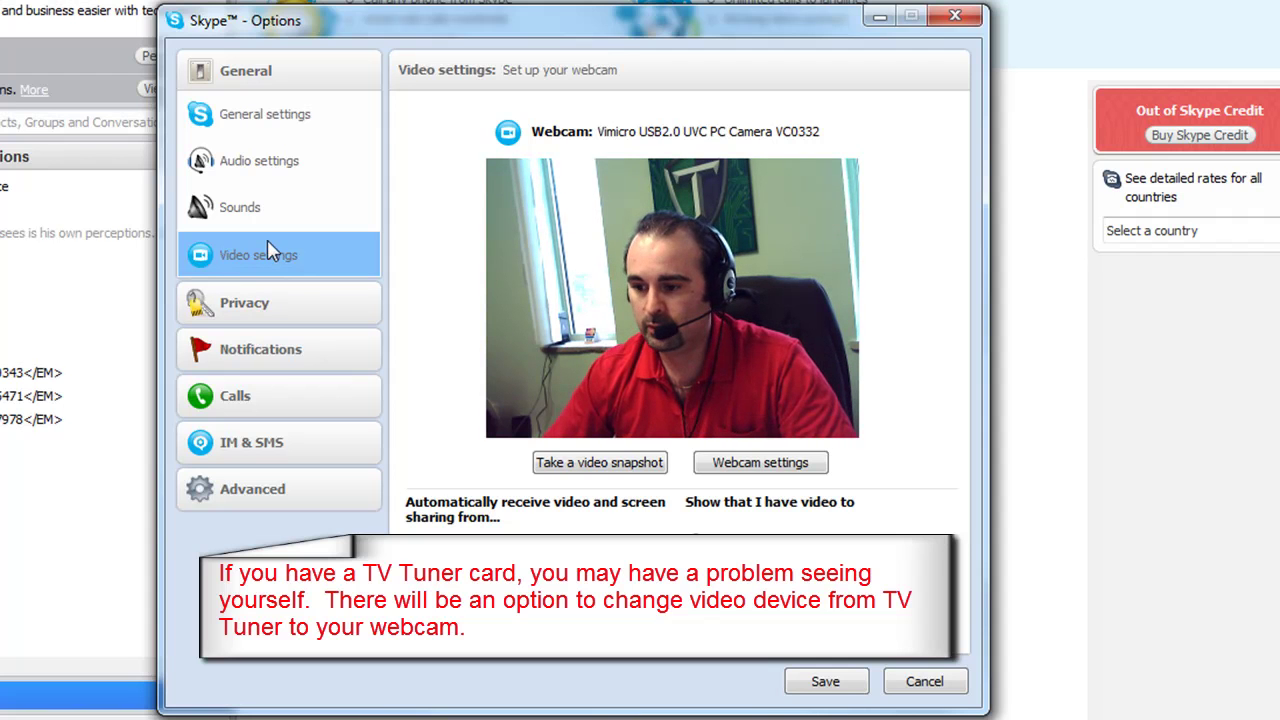
{"action": "left_click", "coordinate": [262, 395]}
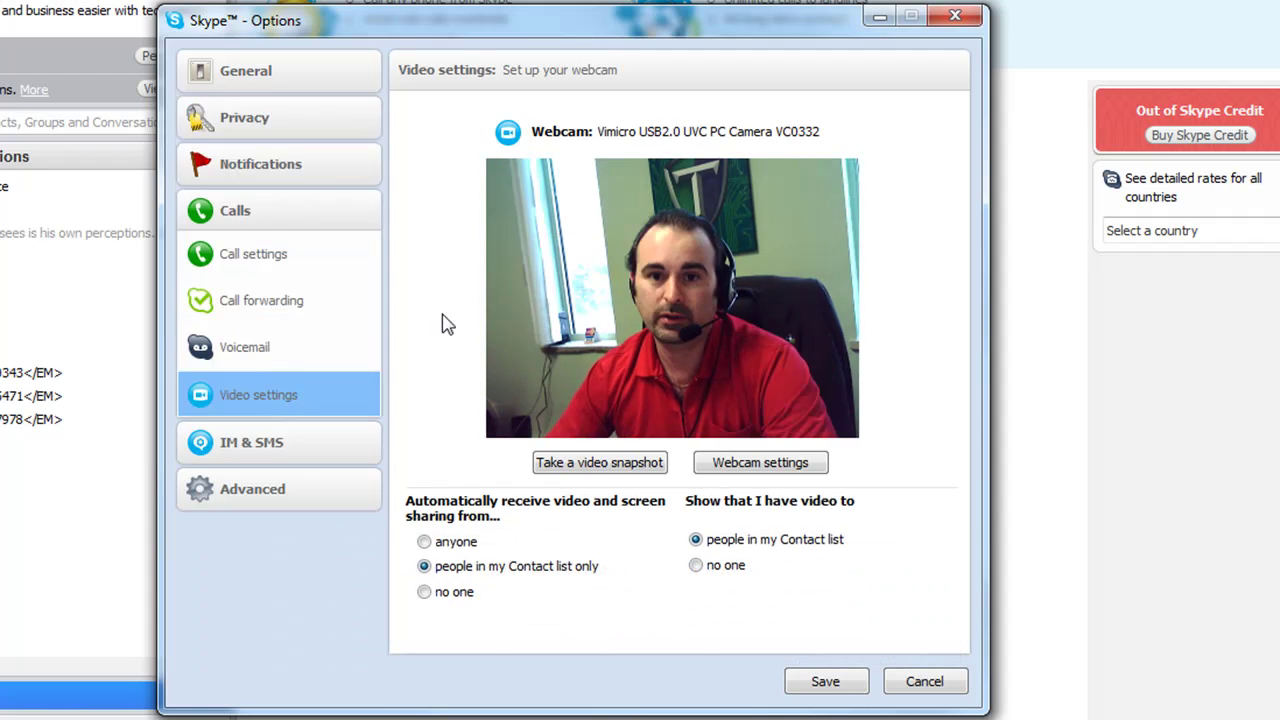